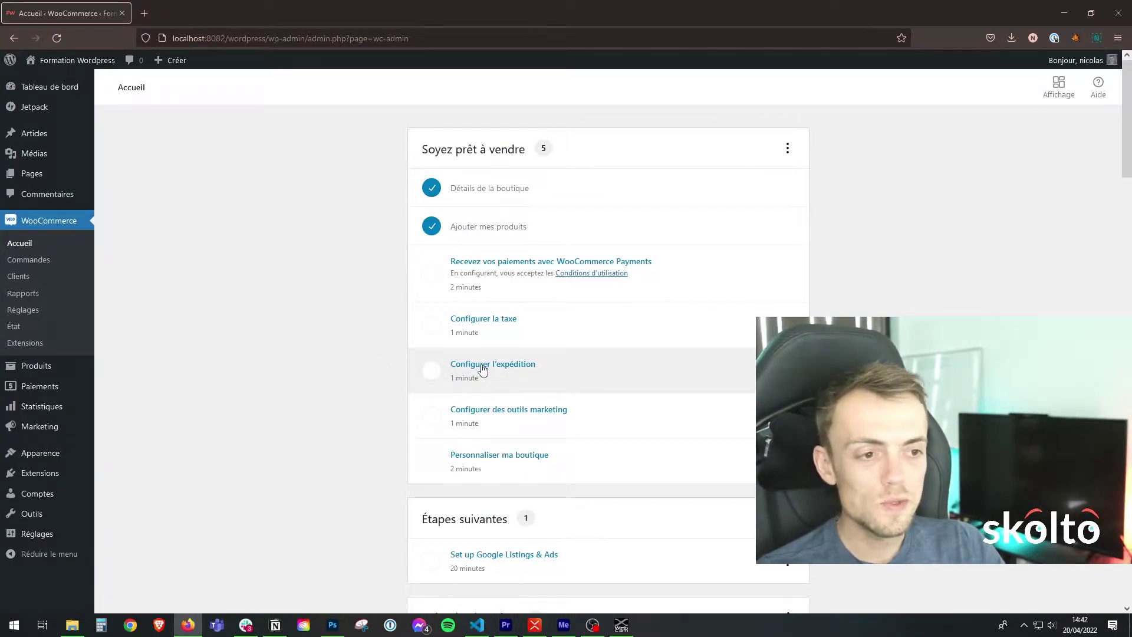
Step: Open the shipping setup task and enter a shipping cost of 4,99 € for France
click(482, 369)
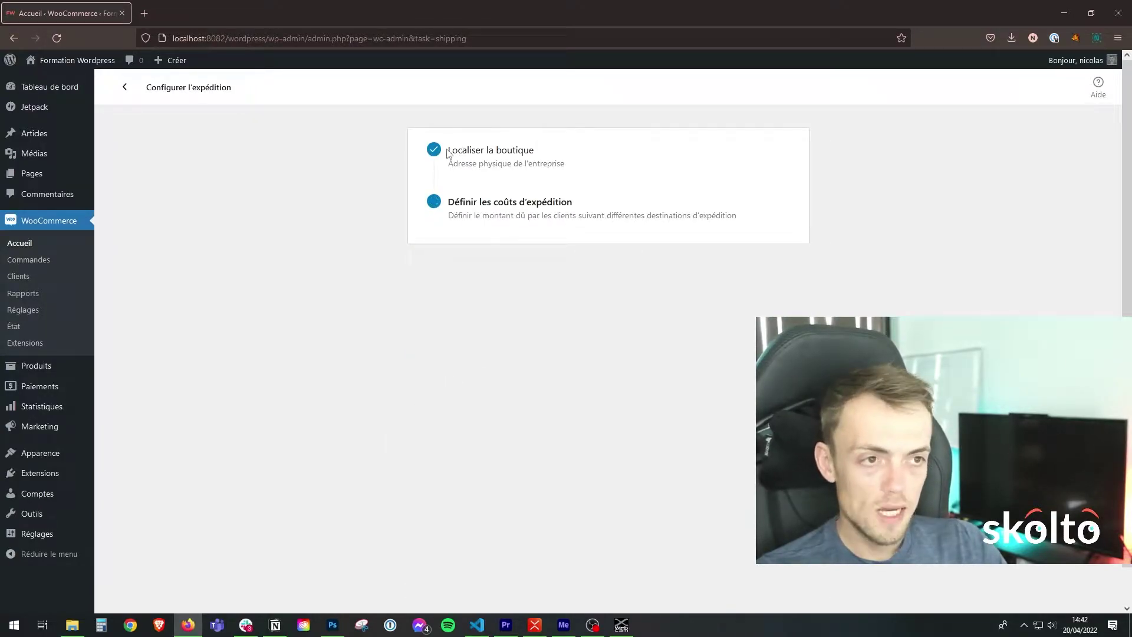
drag(452, 150, 527, 150)
click(514, 148)
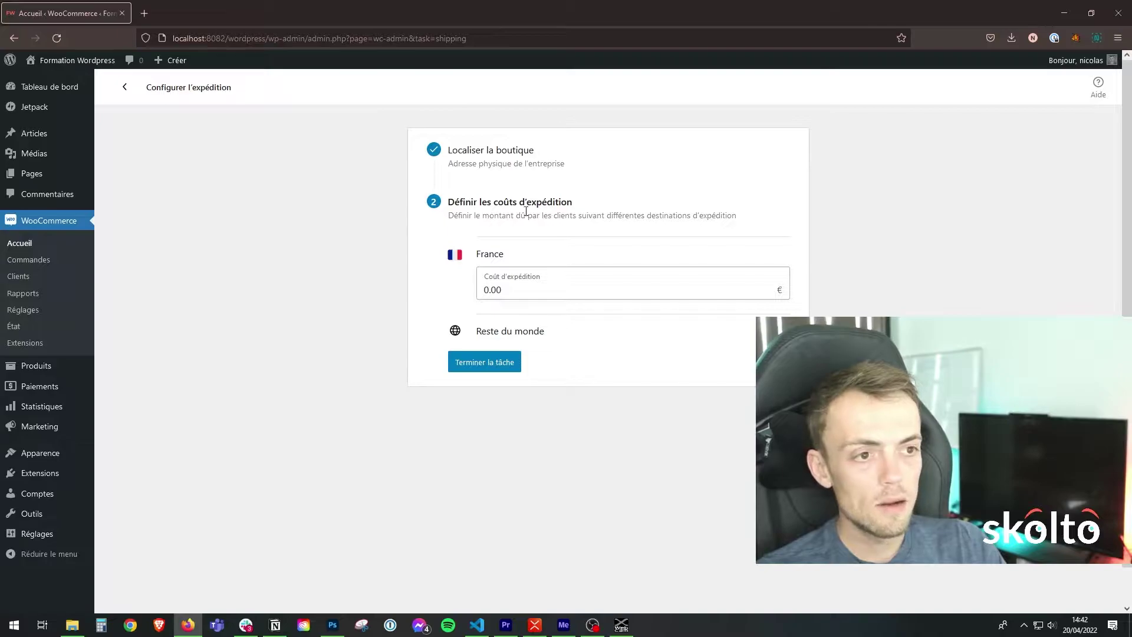
drag(451, 216, 738, 220)
click(738, 227)
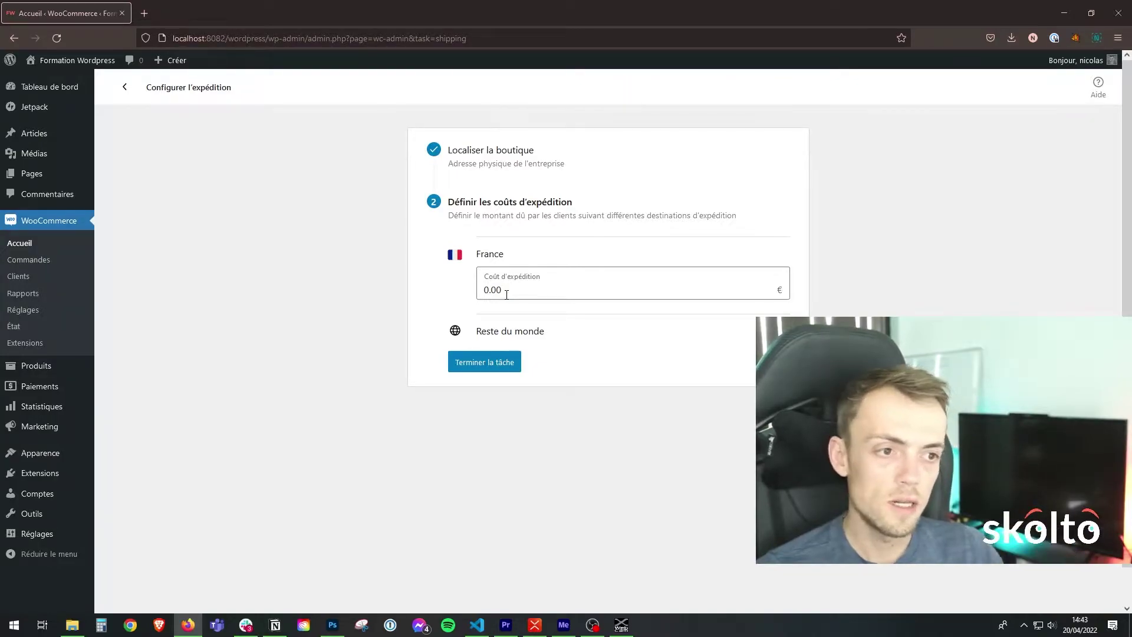
drag(534, 295, 477, 288)
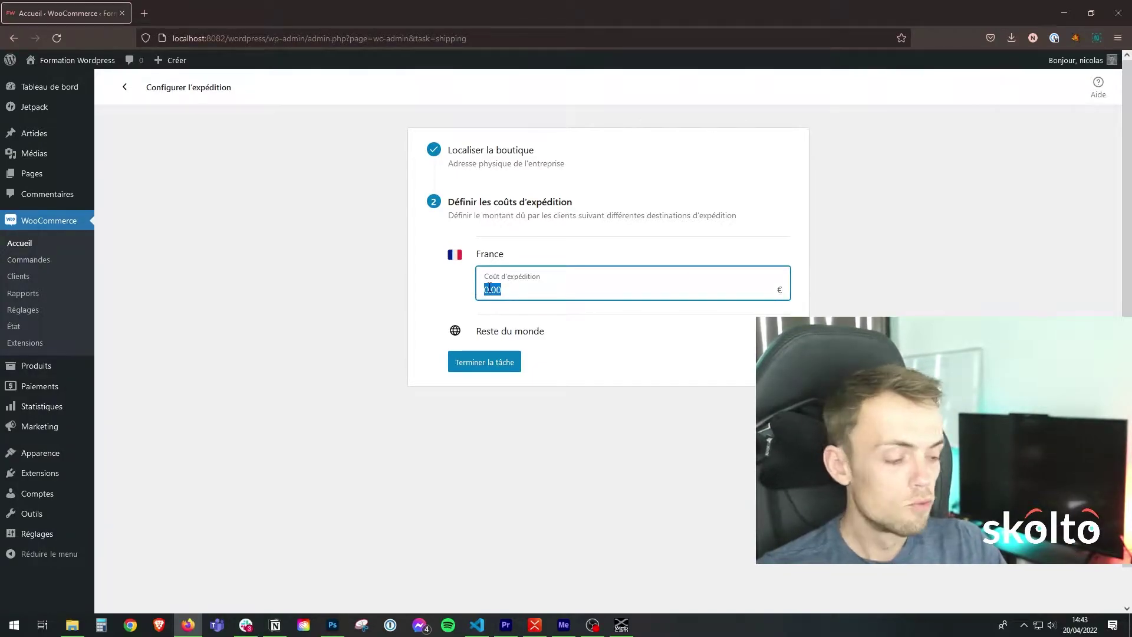
text(4.99)
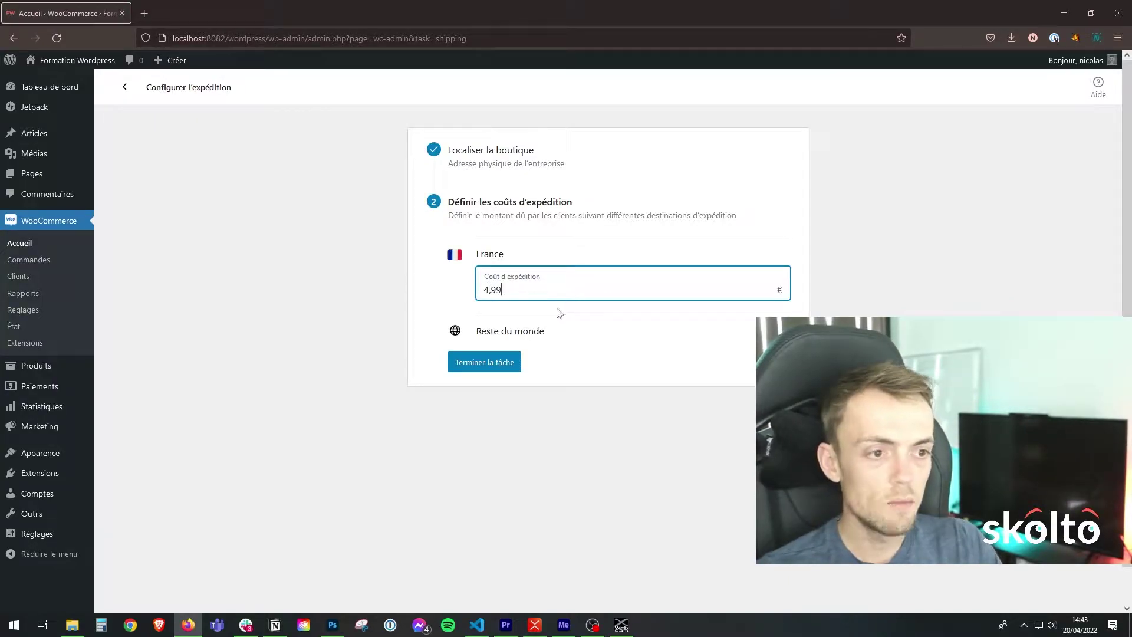
Step: Try a shipping cost of 49,99 € for the rest of the world and disable that destination again
click(531, 336)
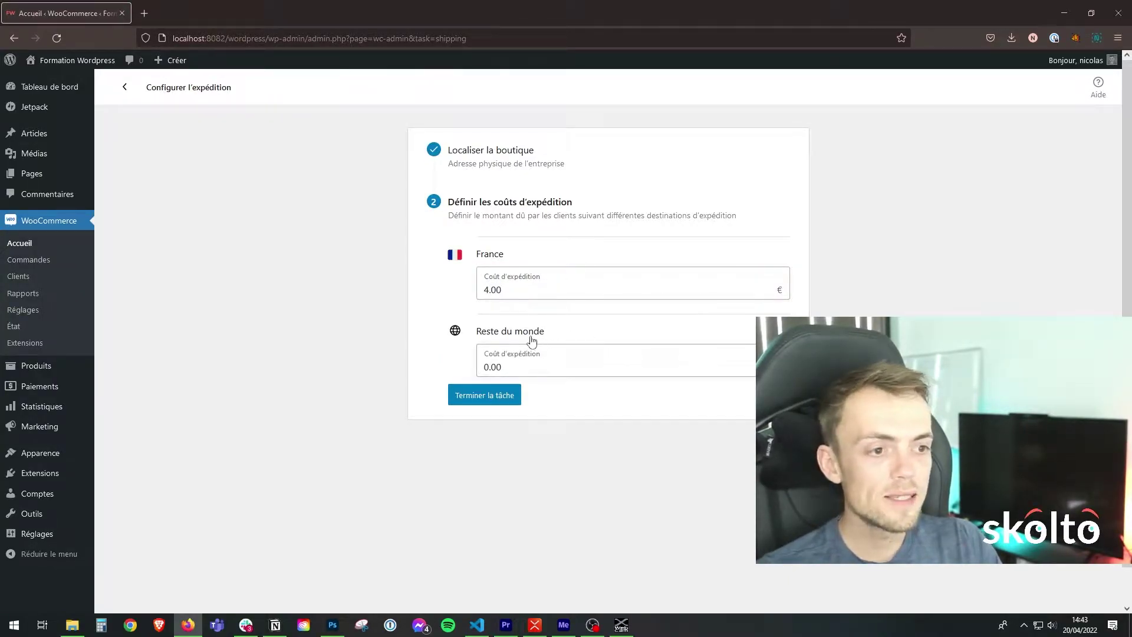
click(488, 291)
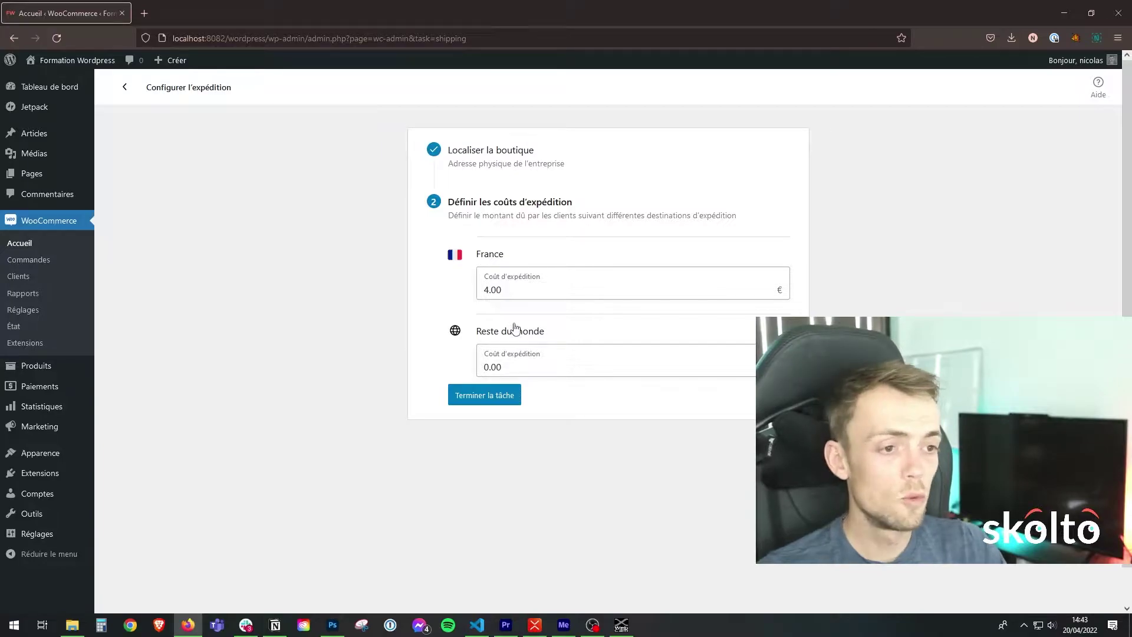
key(Tab)
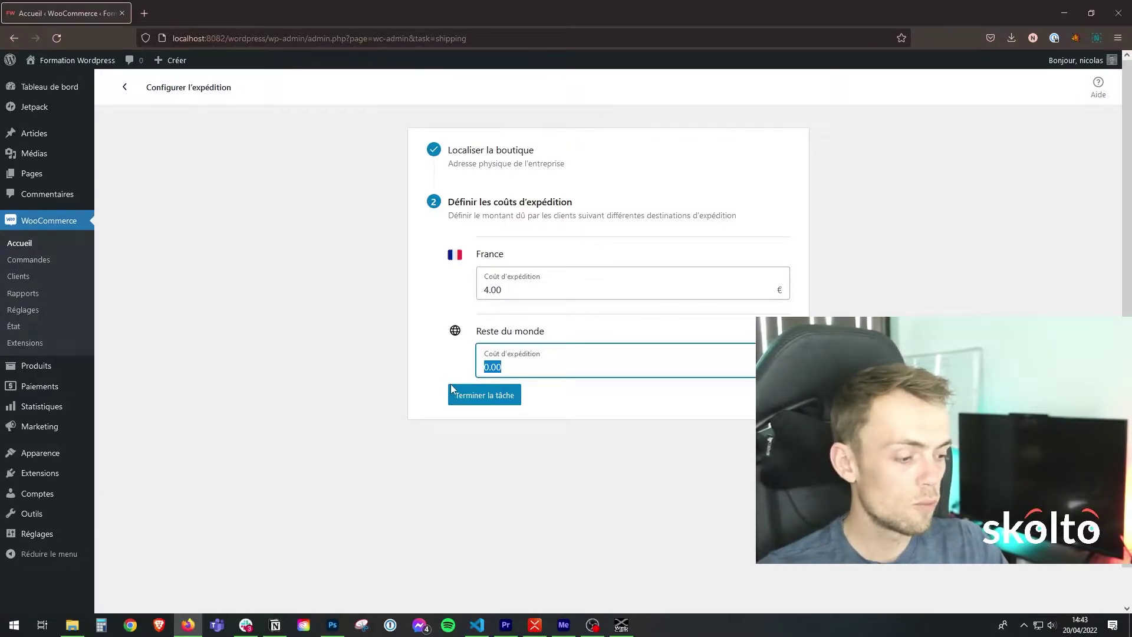
text(49)
text(,99)
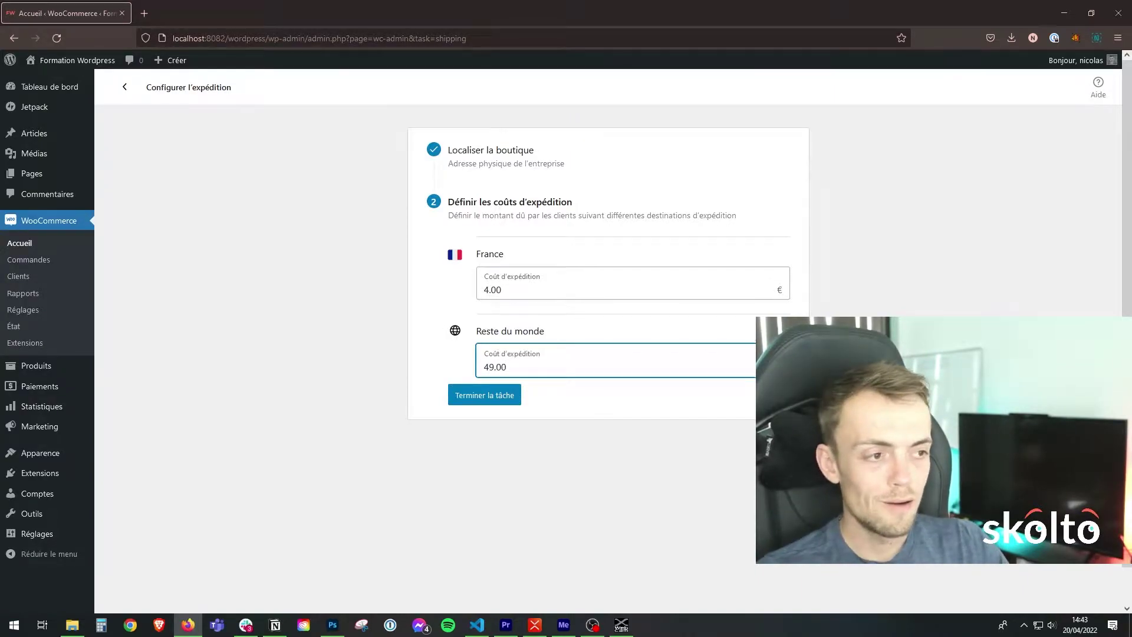
click(779, 330)
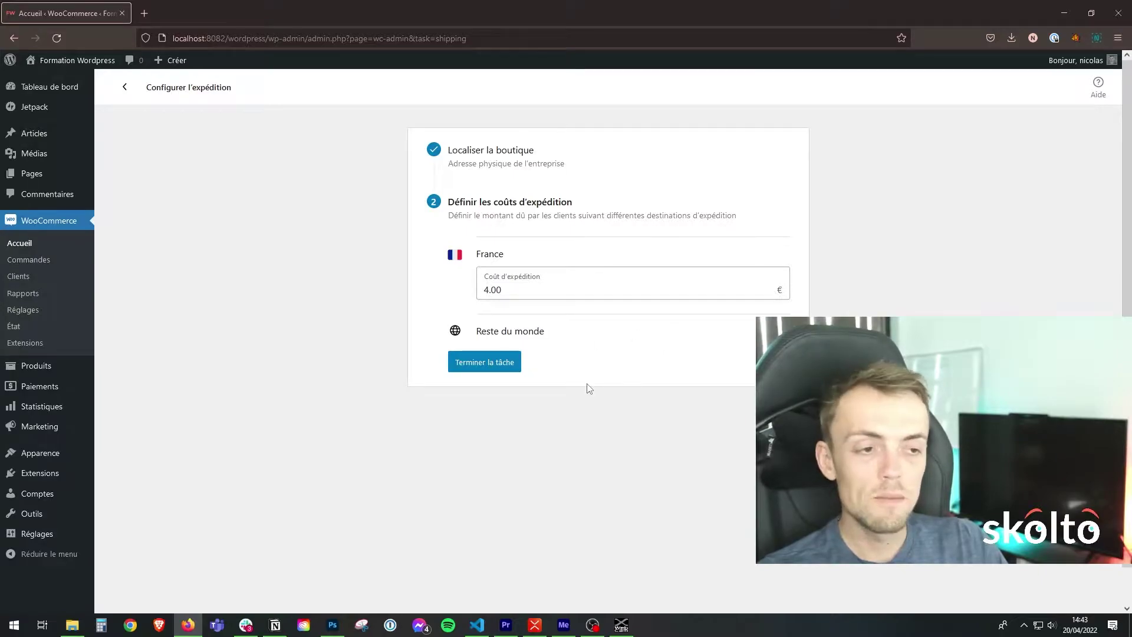
Step: Complete the shipping setup task and open the store's shipping settings
click(485, 362)
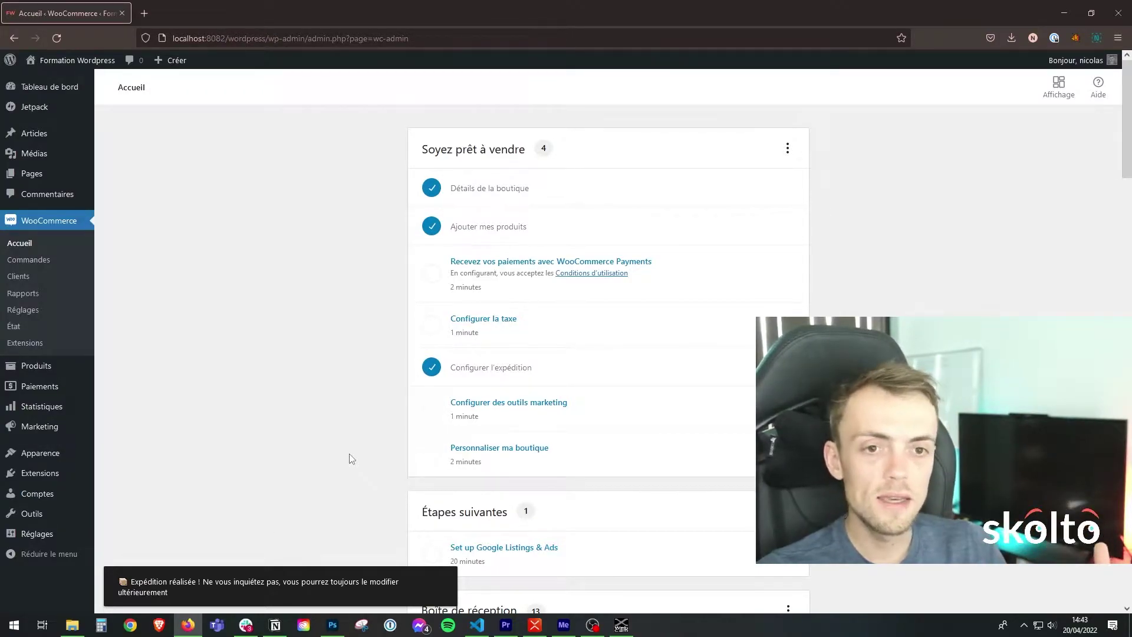
click(19, 311)
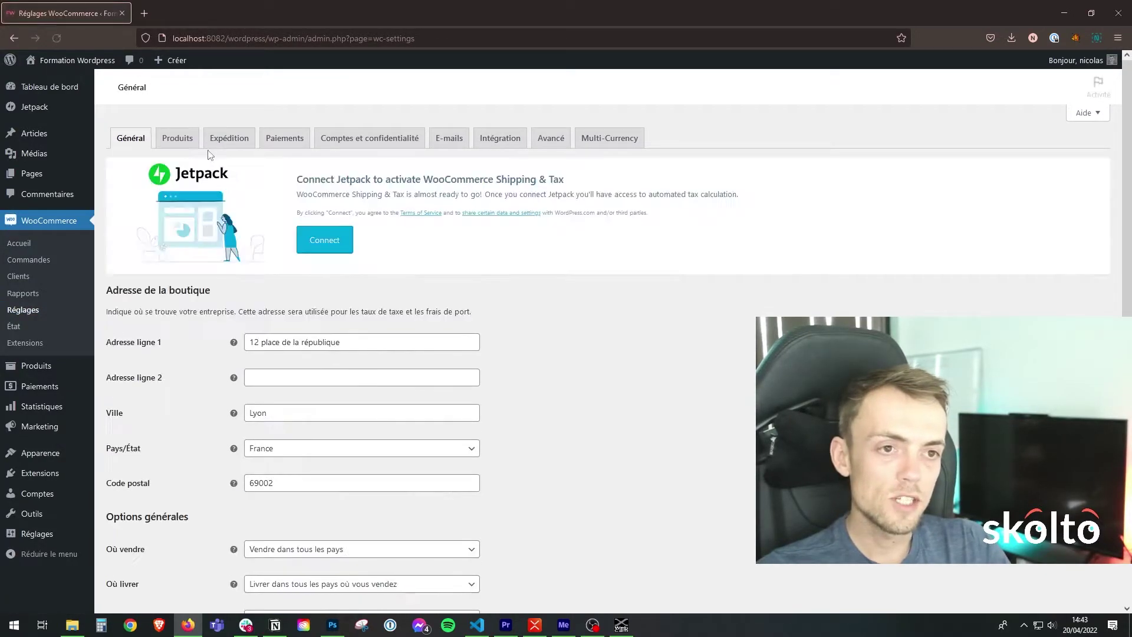
click(218, 147)
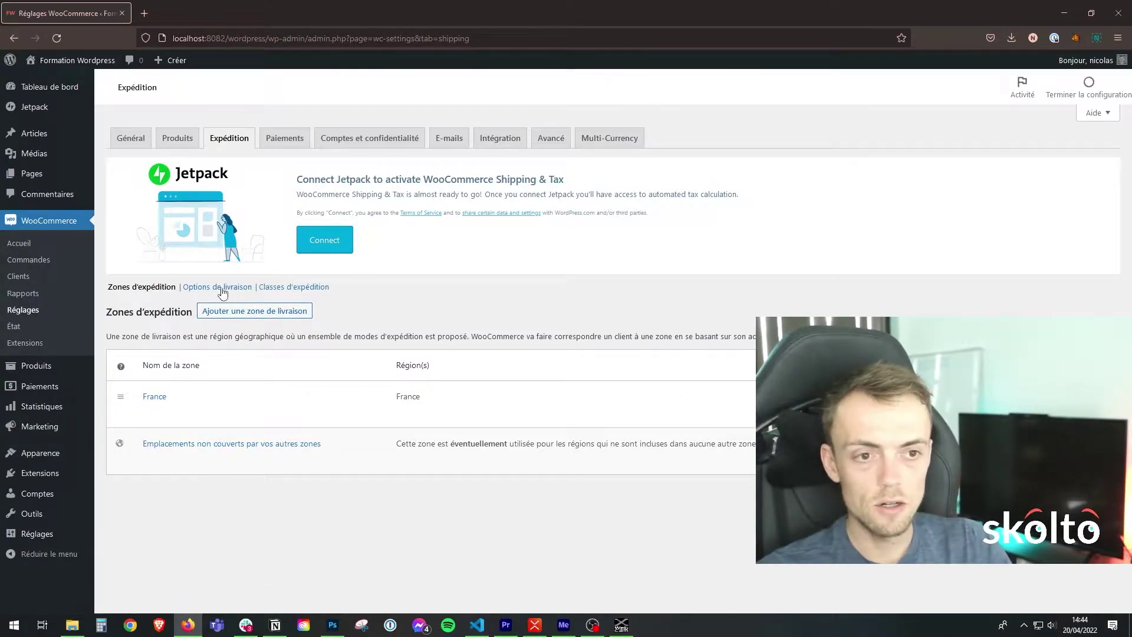
Step: Check the delivery options, return to the shipping zones and open the France zone for editing
click(217, 289)
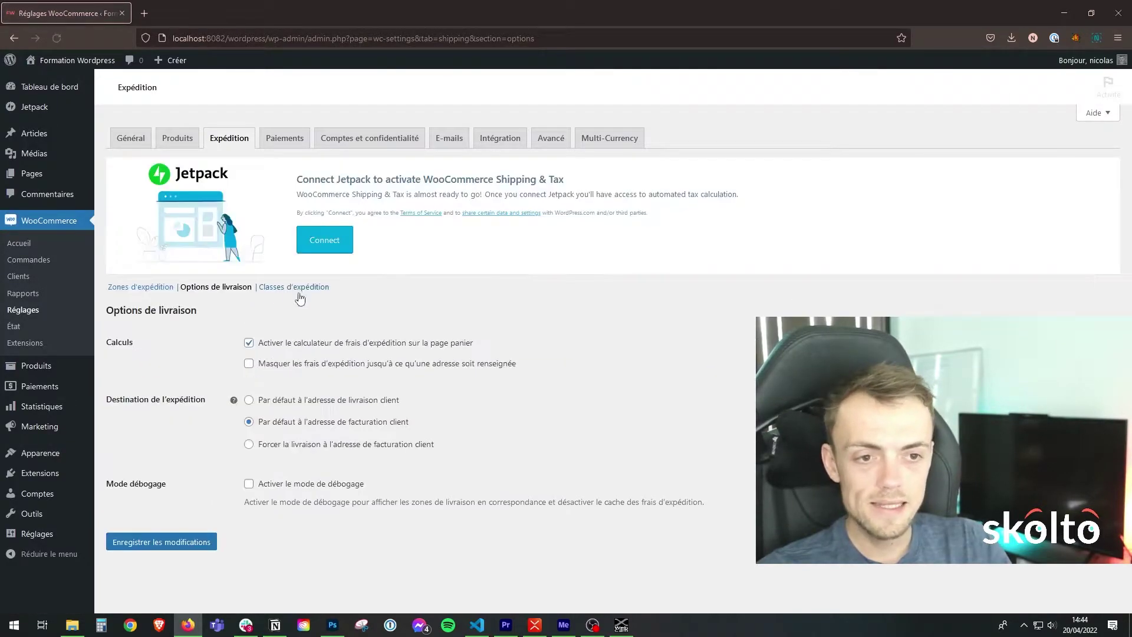
click(141, 289)
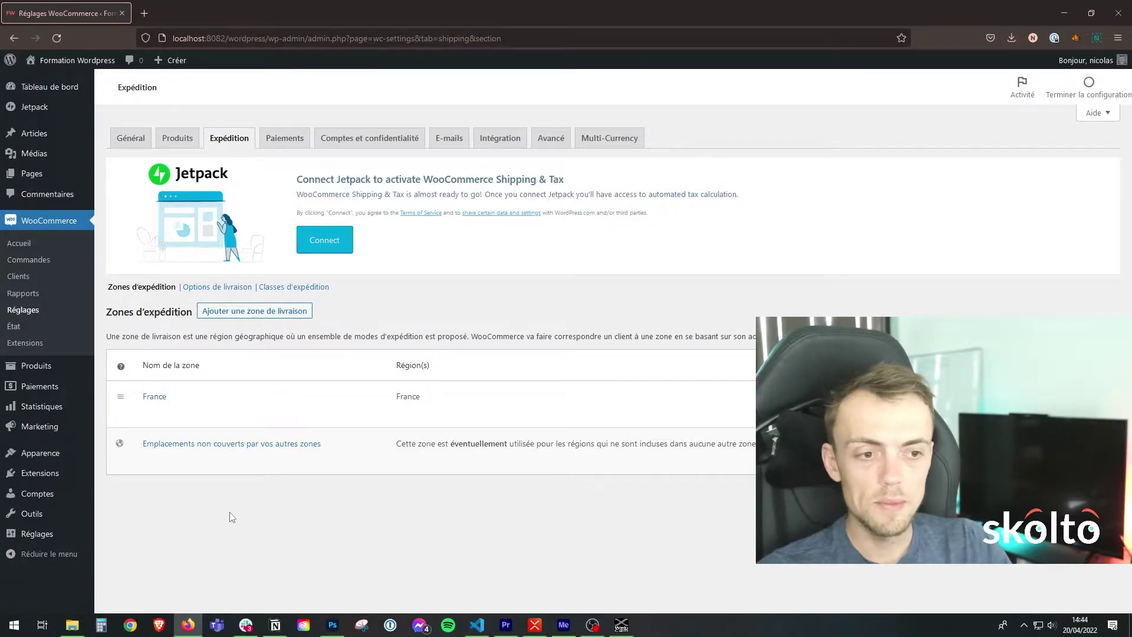
mouse_move(155, 395)
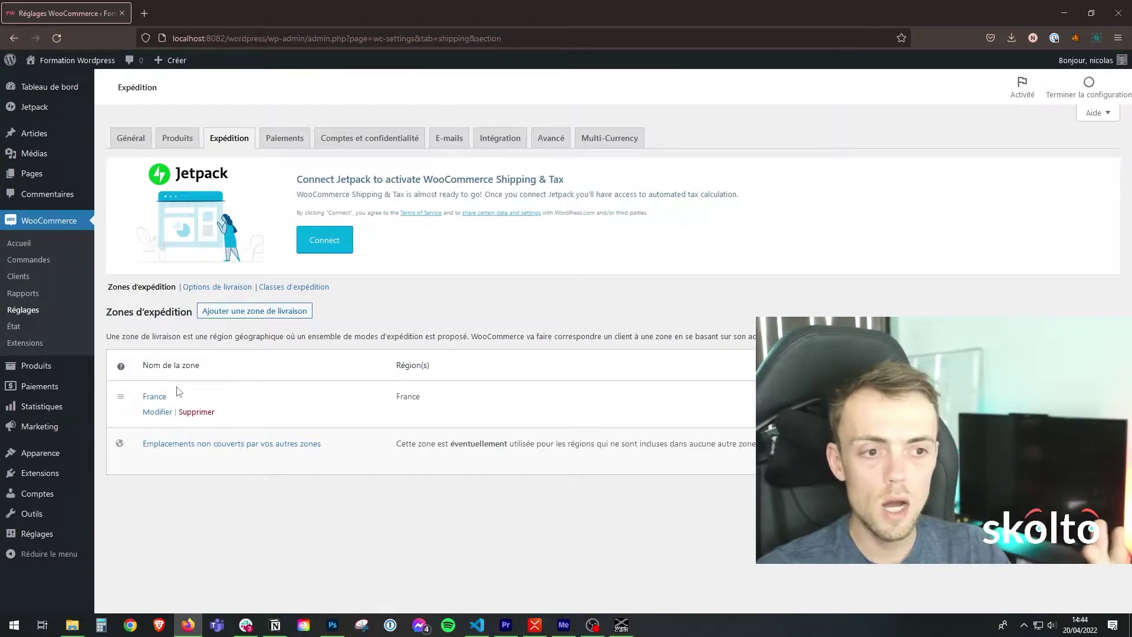
click(152, 412)
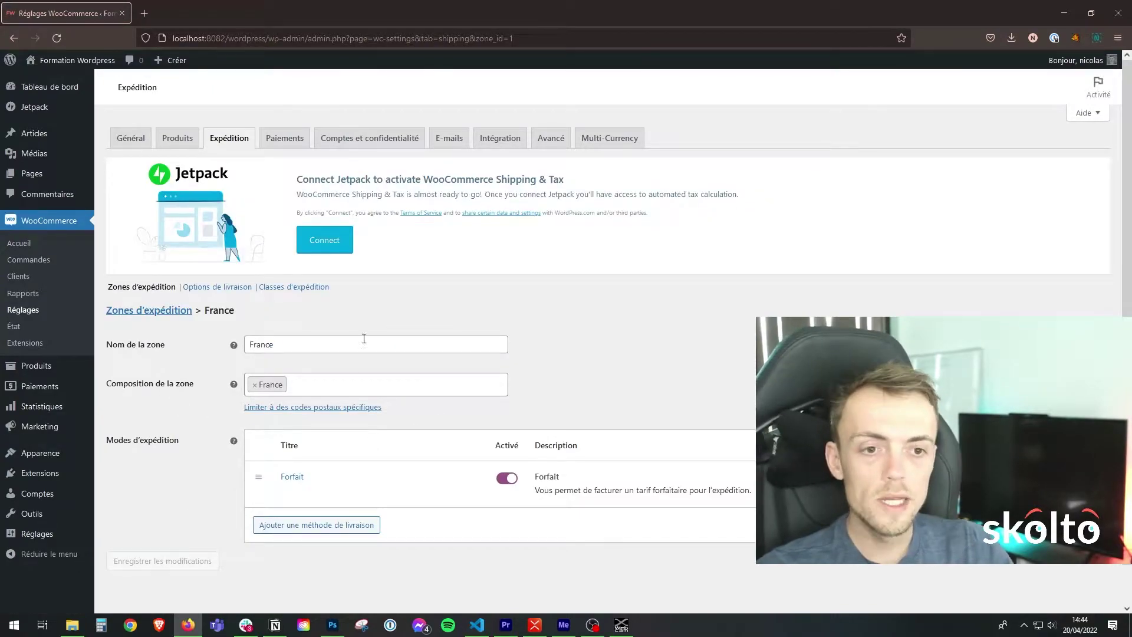
scroll(342, 347, down, 1)
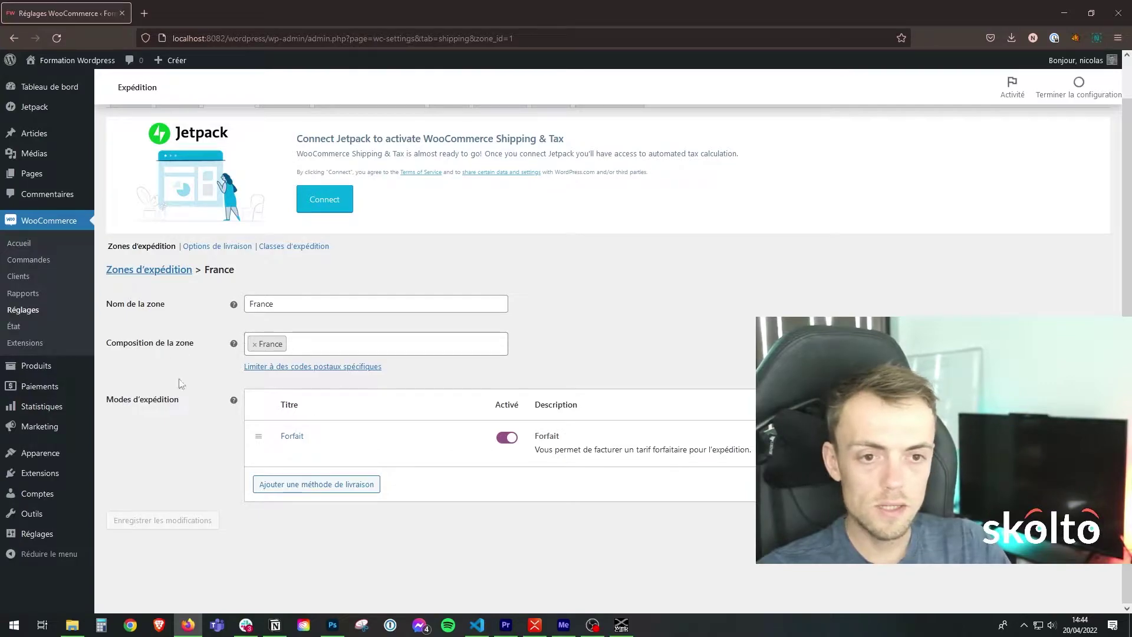
Step: Review the France zone's name and browse the regions available for its composition
drag(293, 298, 234, 299)
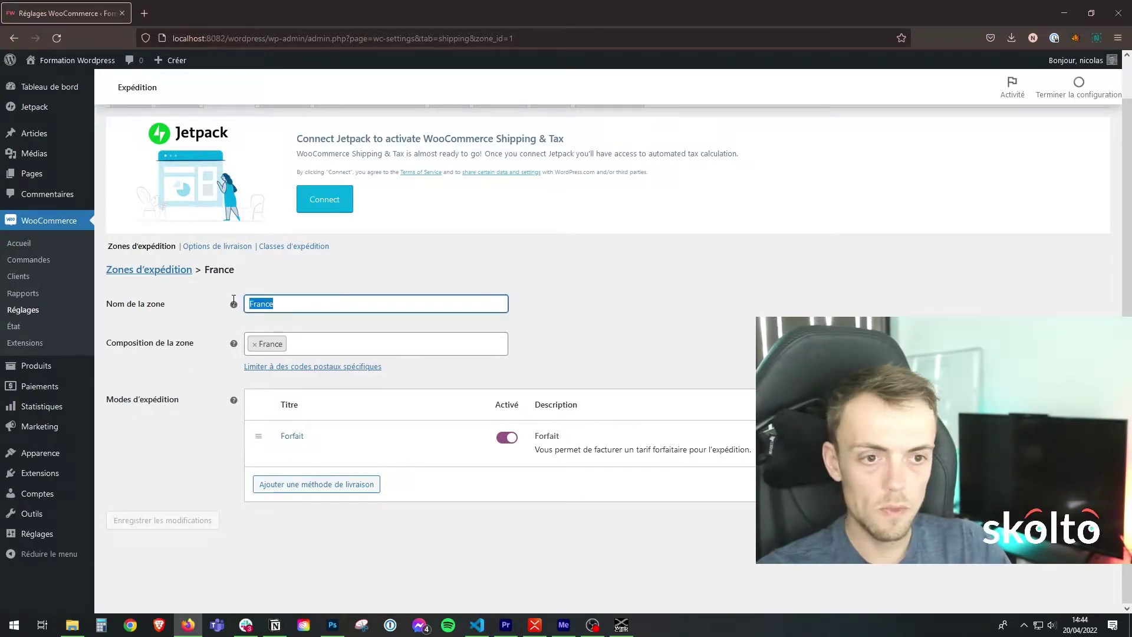
click(308, 339)
scroll(336, 420, down, 4)
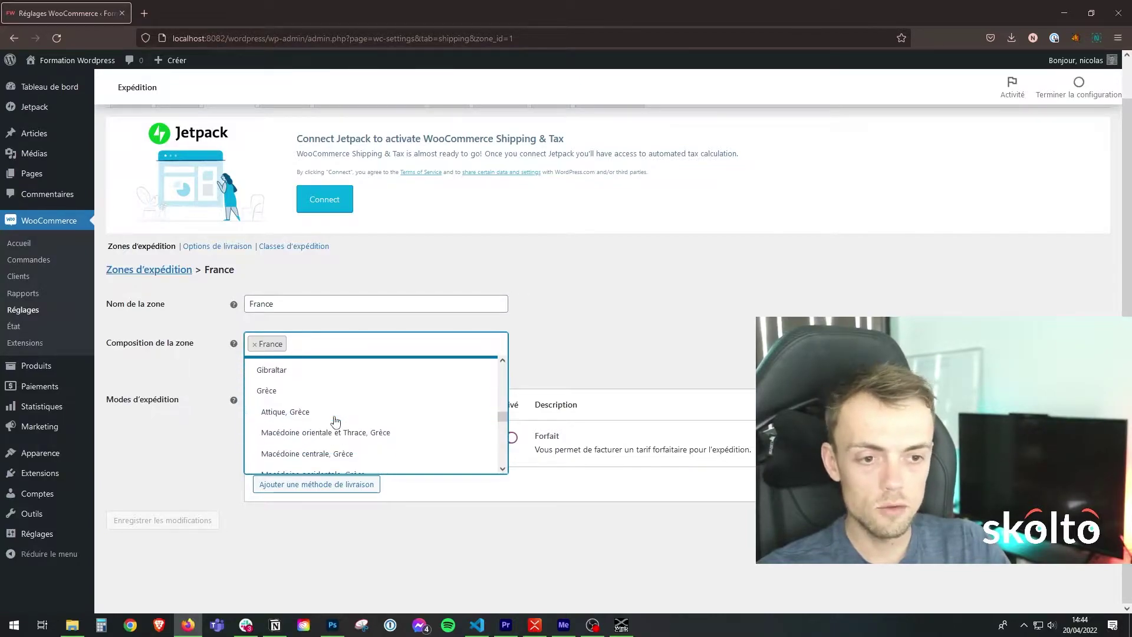
scroll(331, 421, up, 3)
scroll(339, 433, up, 6)
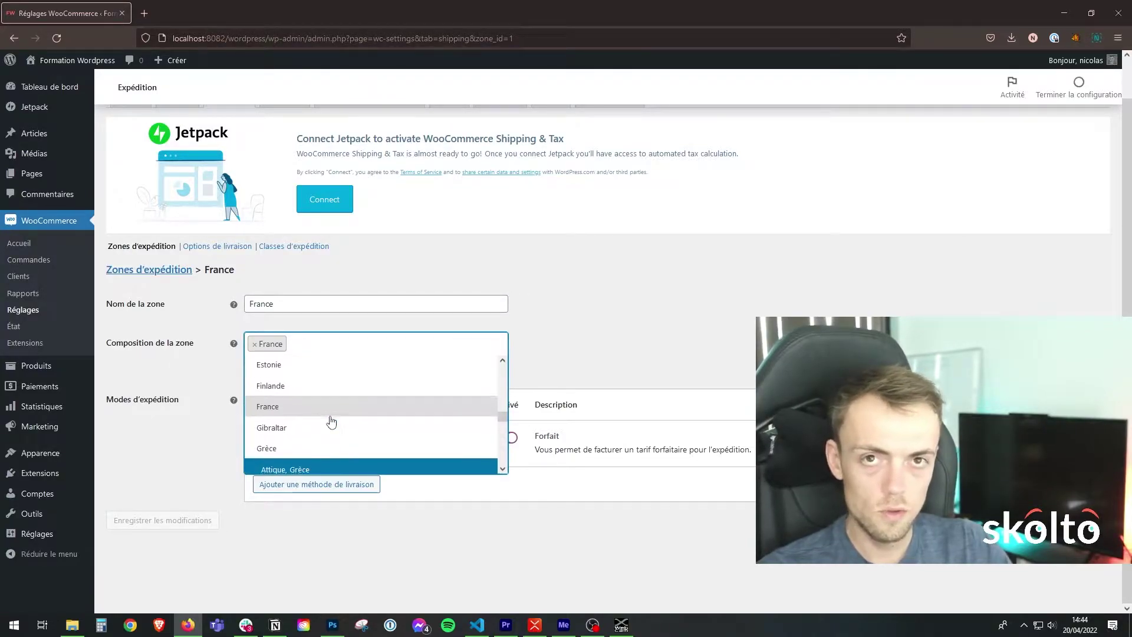
click(664, 328)
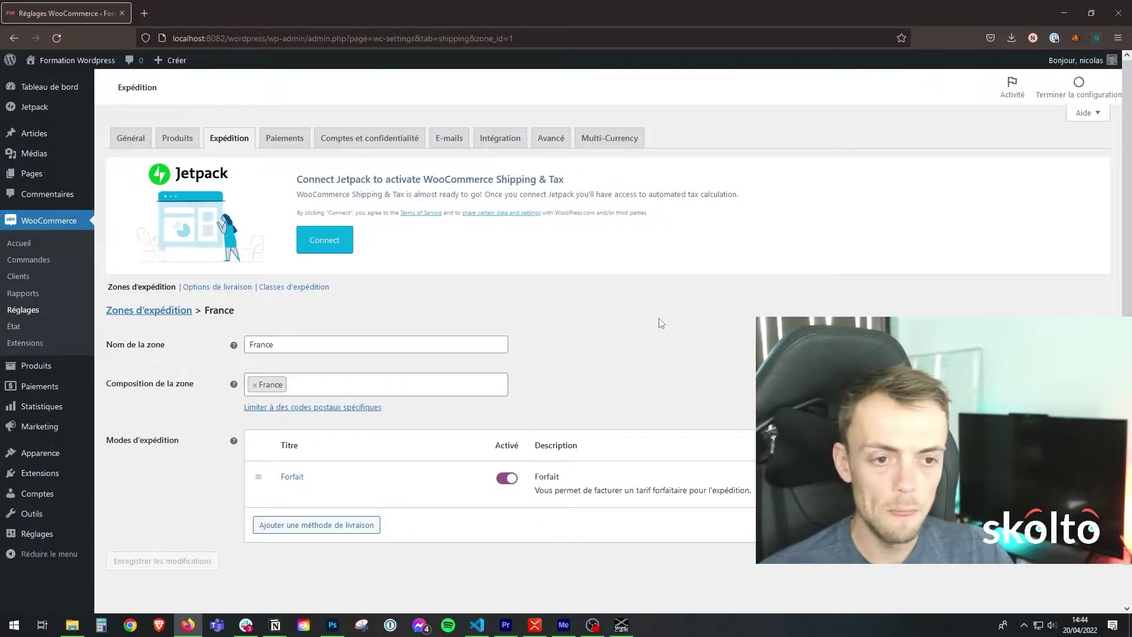
click(328, 378)
click(578, 364)
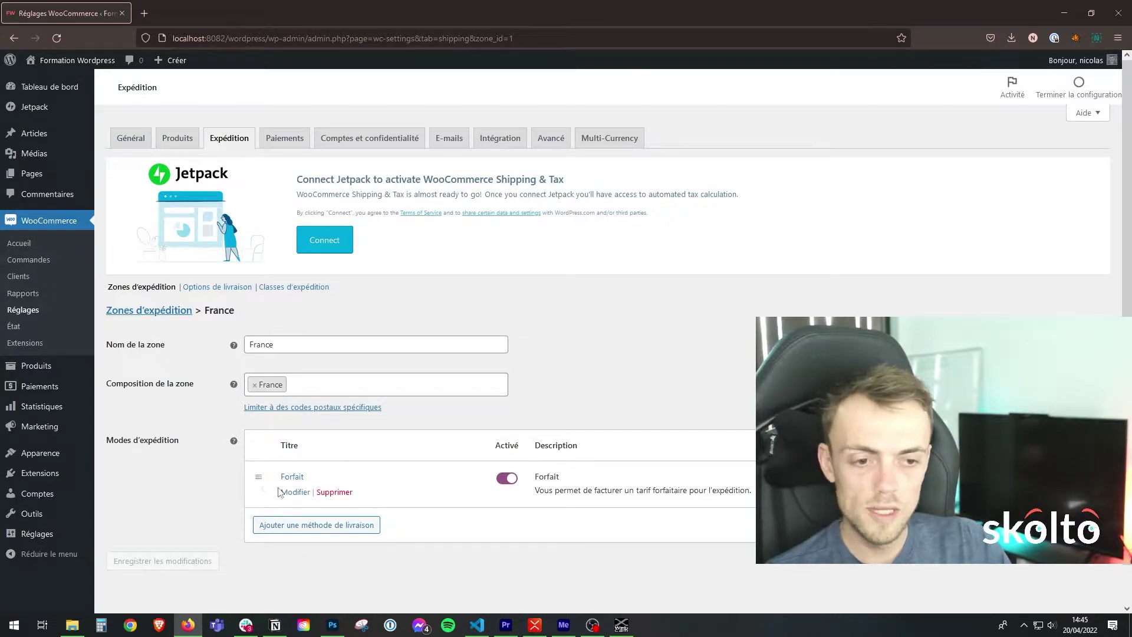
Step: Open the settings of the France zone's Forfait shipping method and check its title and tax status options
click(284, 494)
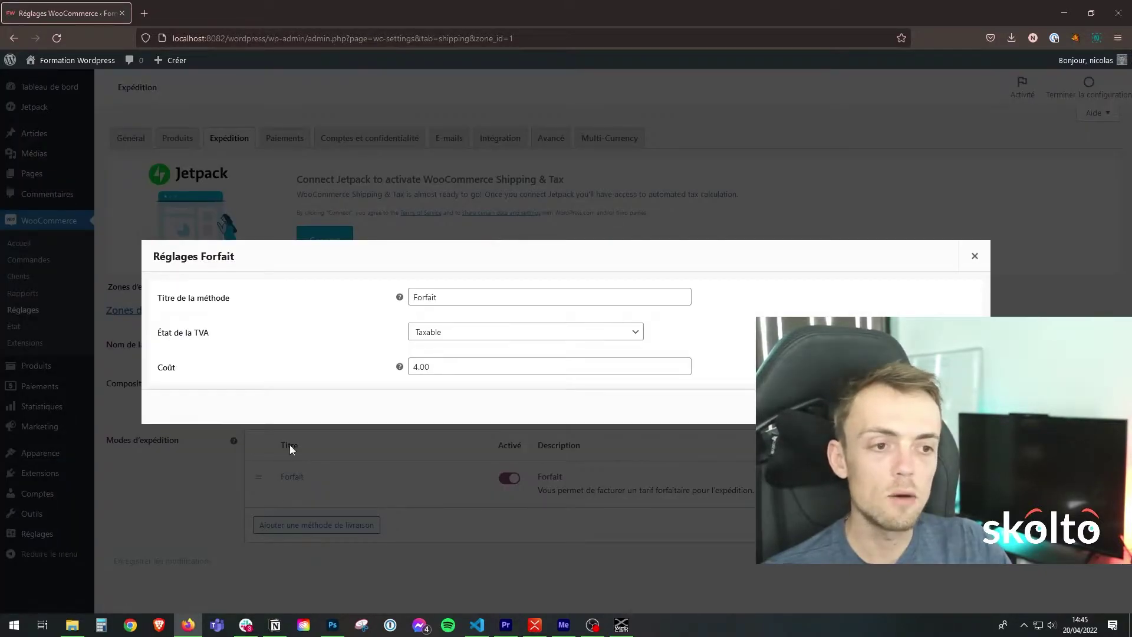
click(528, 297)
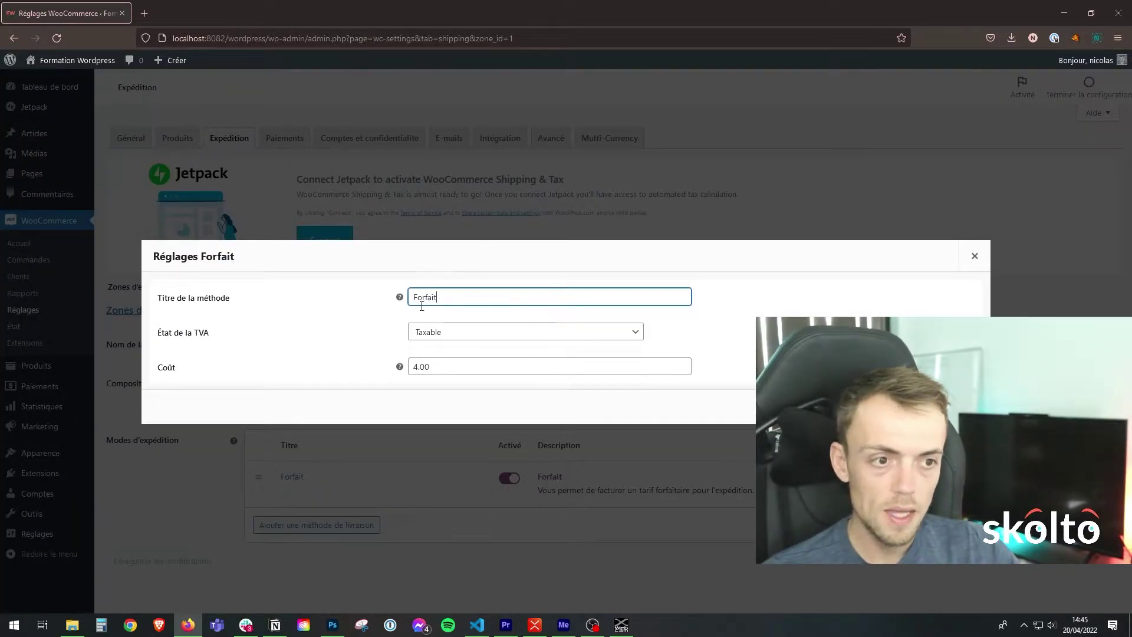
click(464, 333)
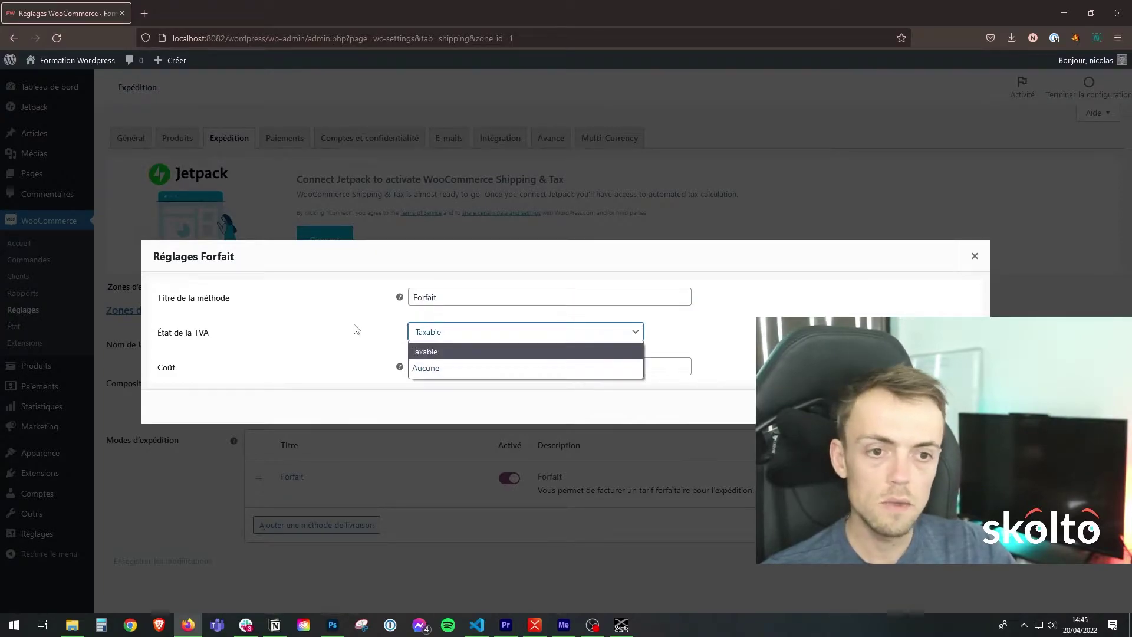
click(328, 334)
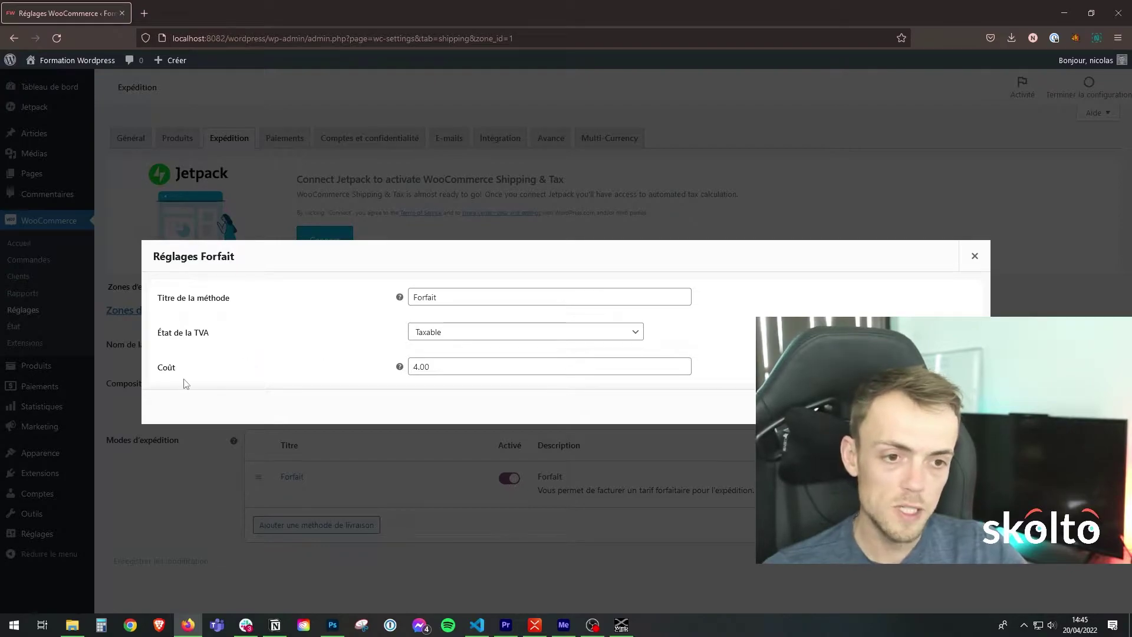
Step: Examine the Forfait method's cost field and its formula help, and save the method's settings
click(445, 367)
double_click(443, 367)
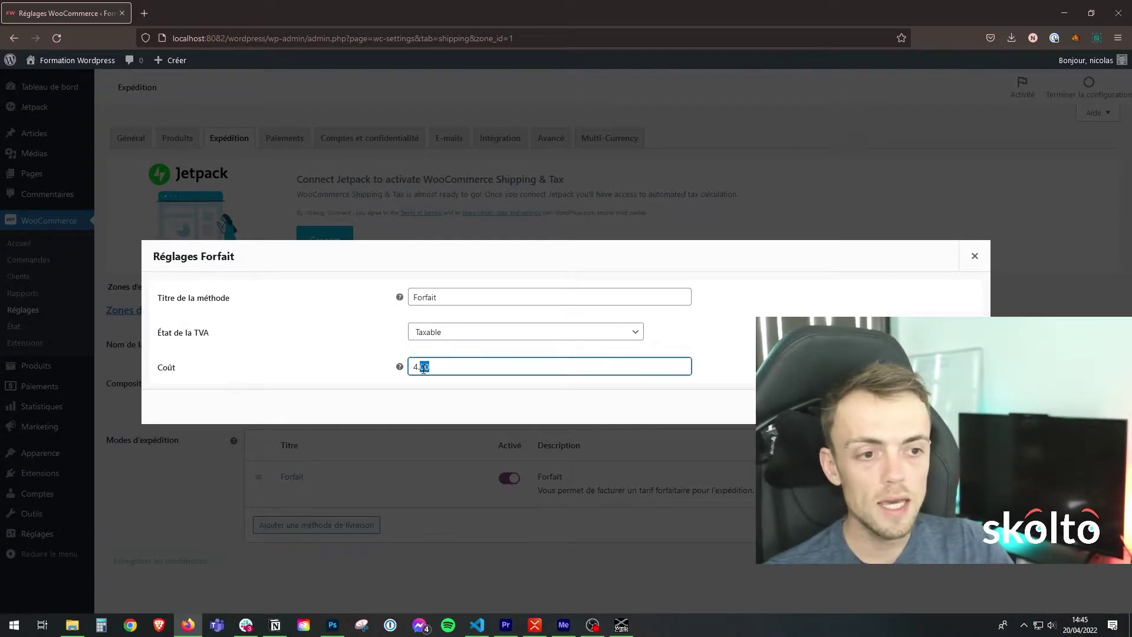
click(732, 403)
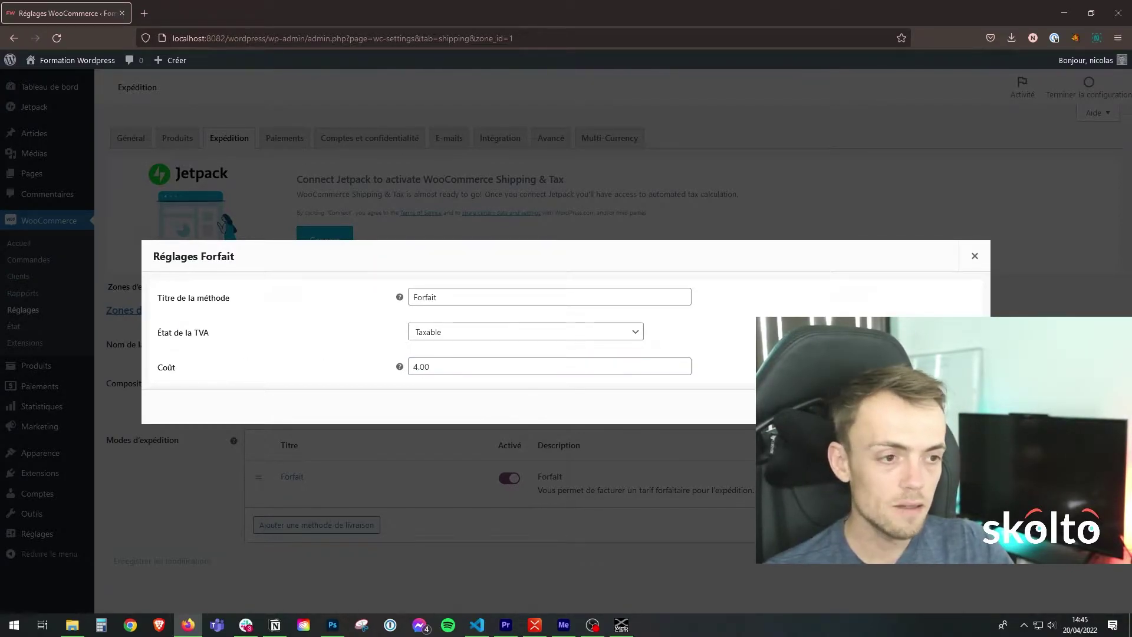
triple_click(411, 364)
mouse_move(399, 367)
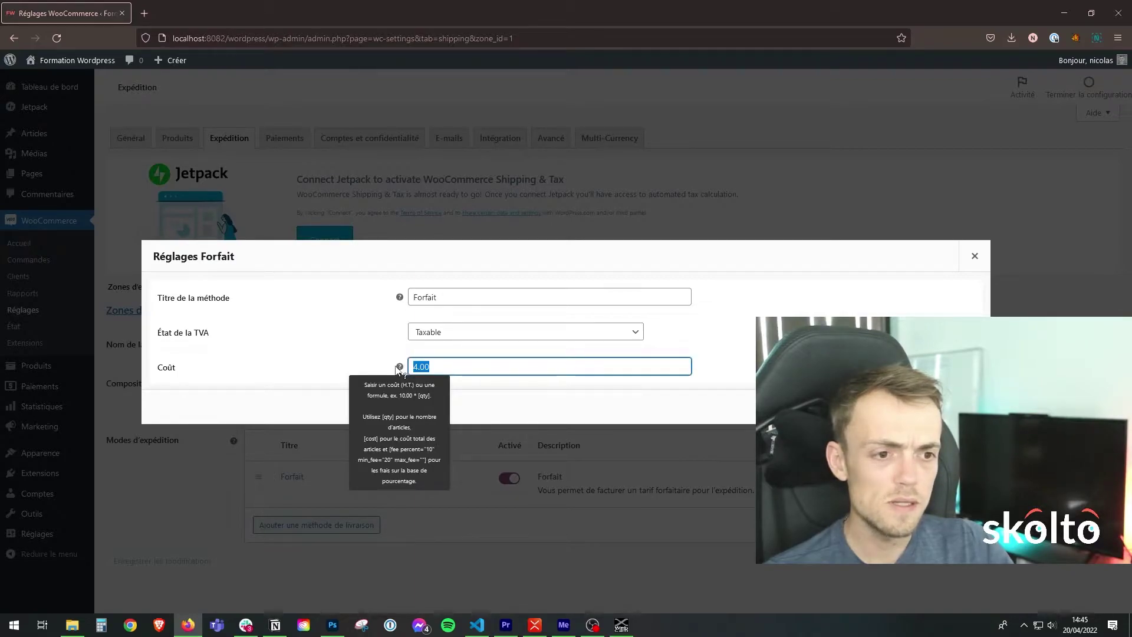
click(448, 366)
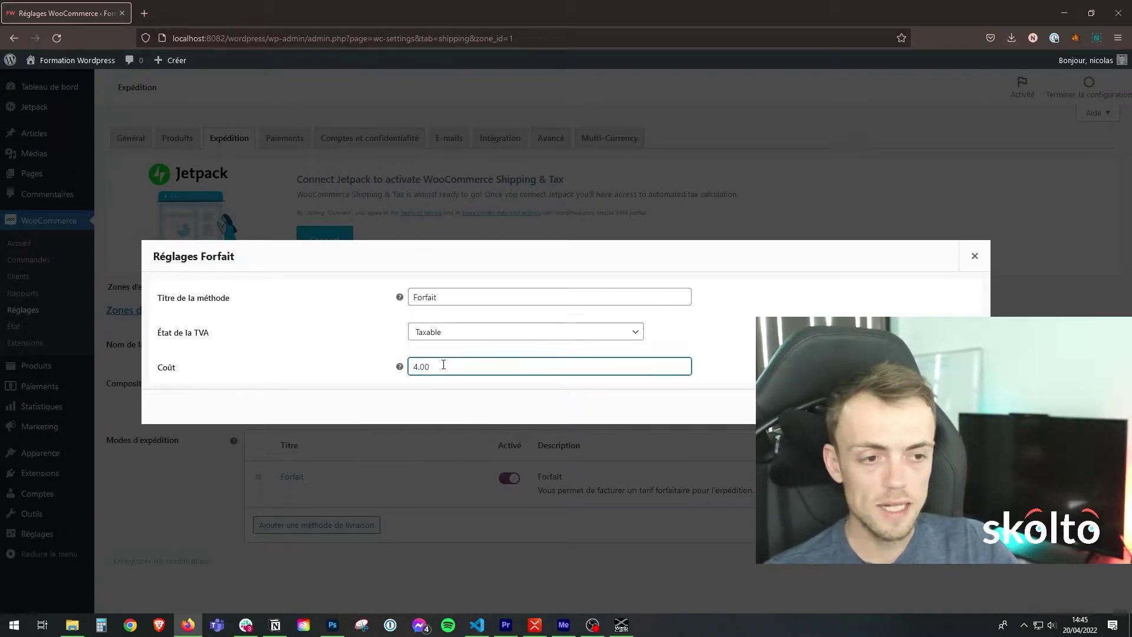
key(Tab)
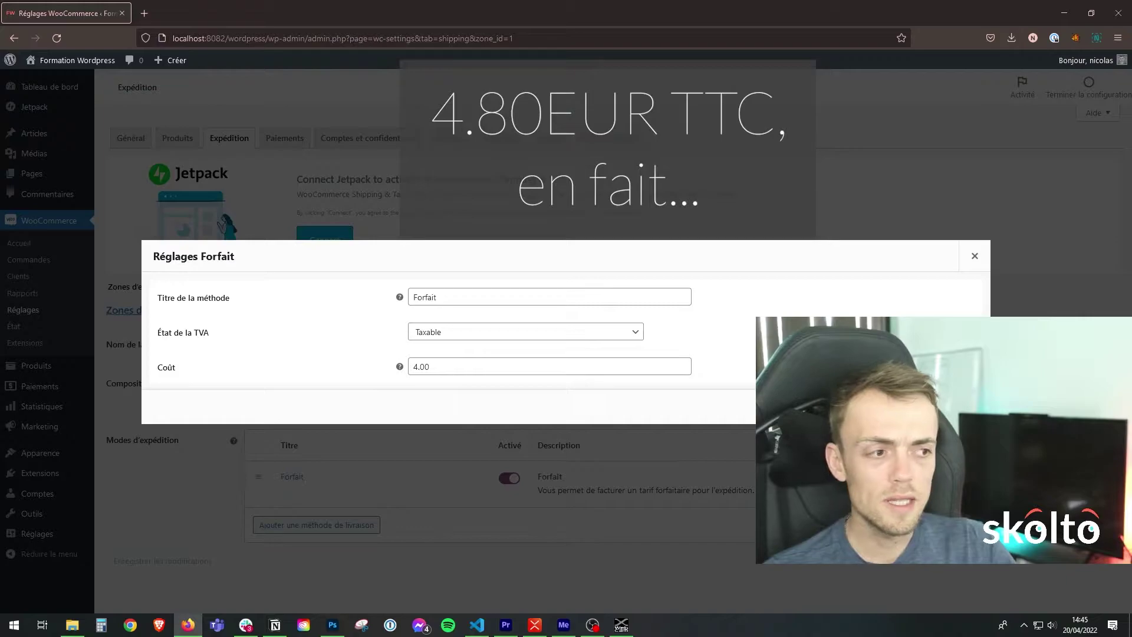
key(Return)
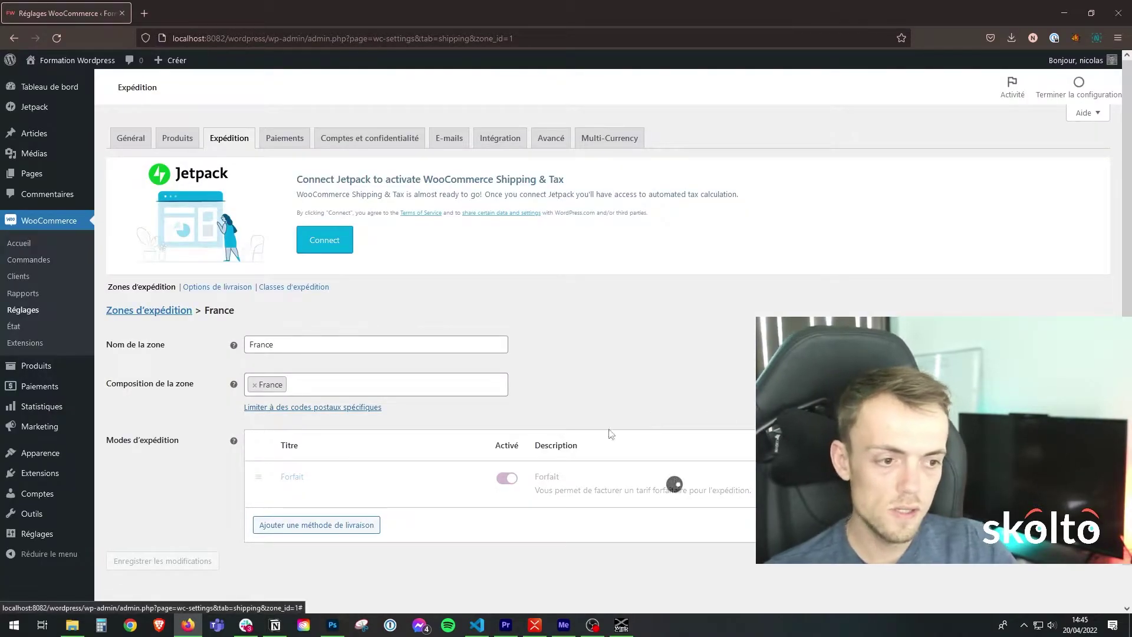
Step: In the delivery options, set the shipping destination to "Par défaut à l'adresse de livraison client" and save the changes
click(217, 291)
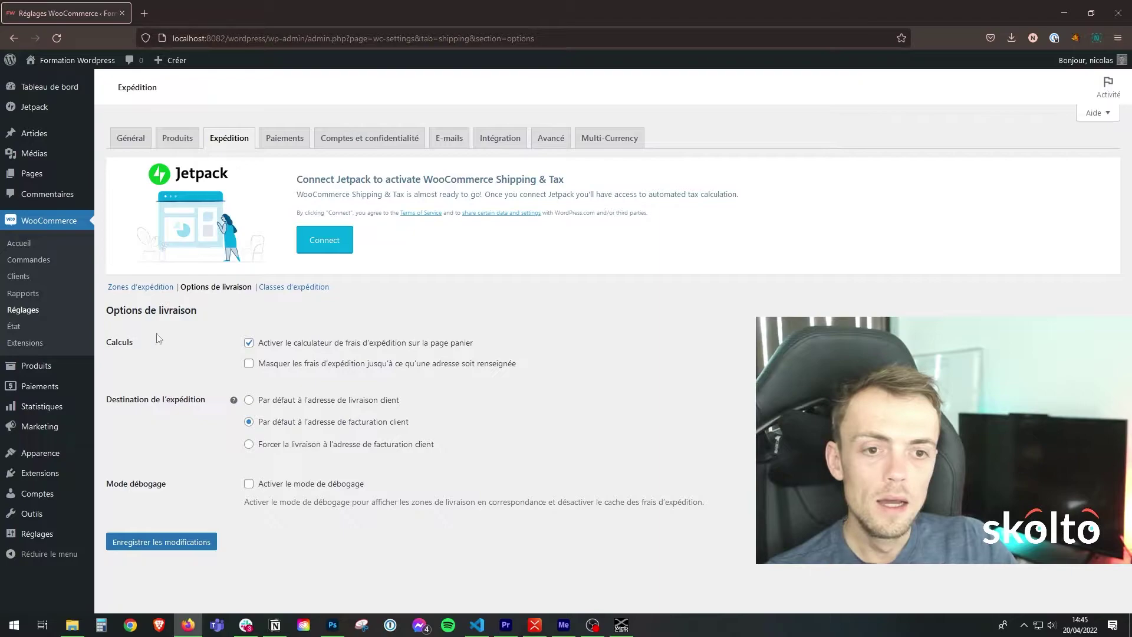
double_click(122, 340)
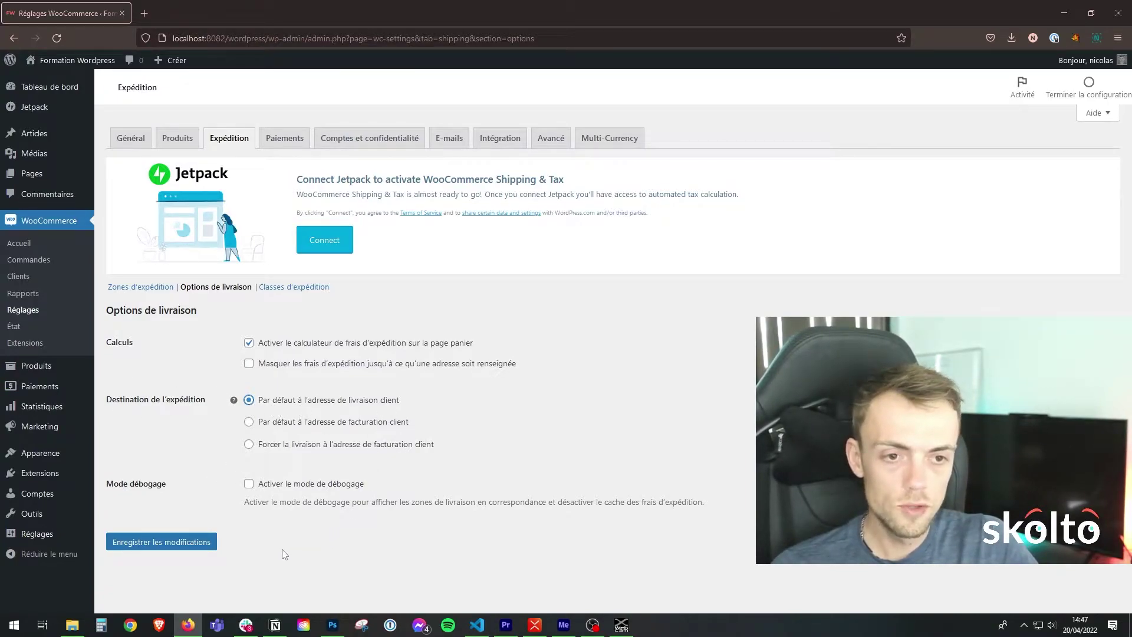
click(181, 534)
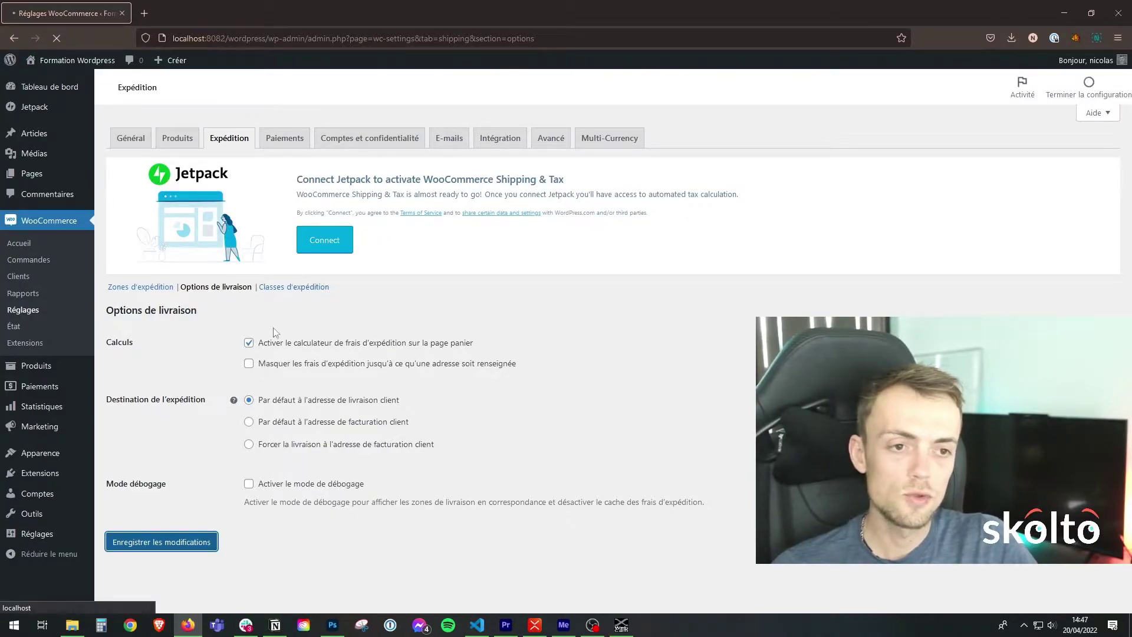
Step: Add a shipping class named "Produits DVD" with the identifier "produits-dvd" and an empty description, and save it
click(301, 289)
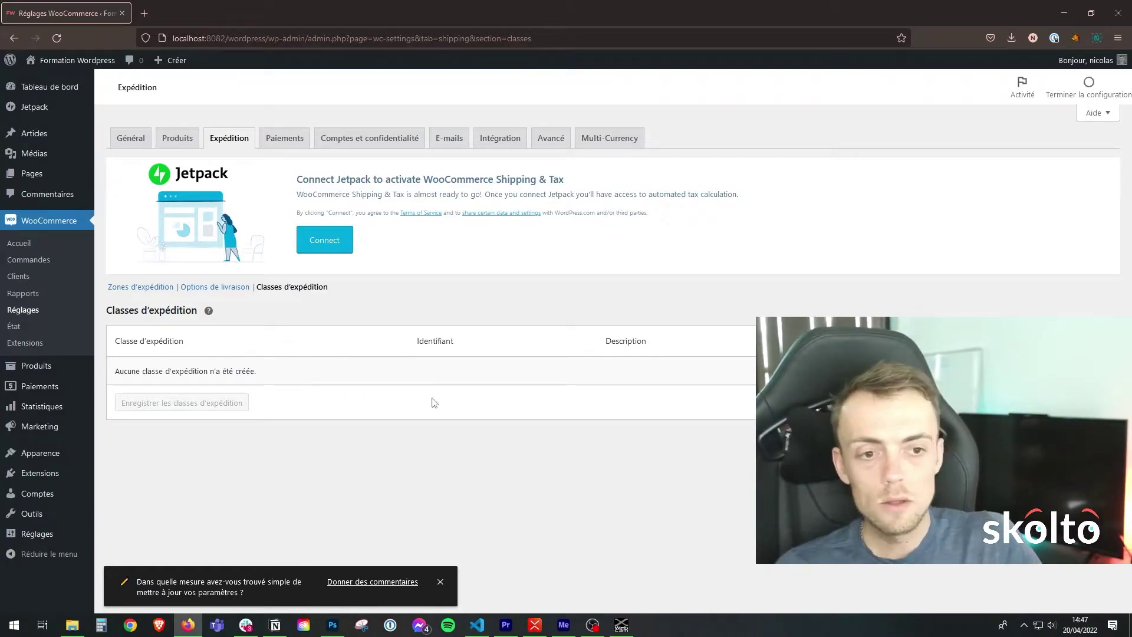
click(1050, 403)
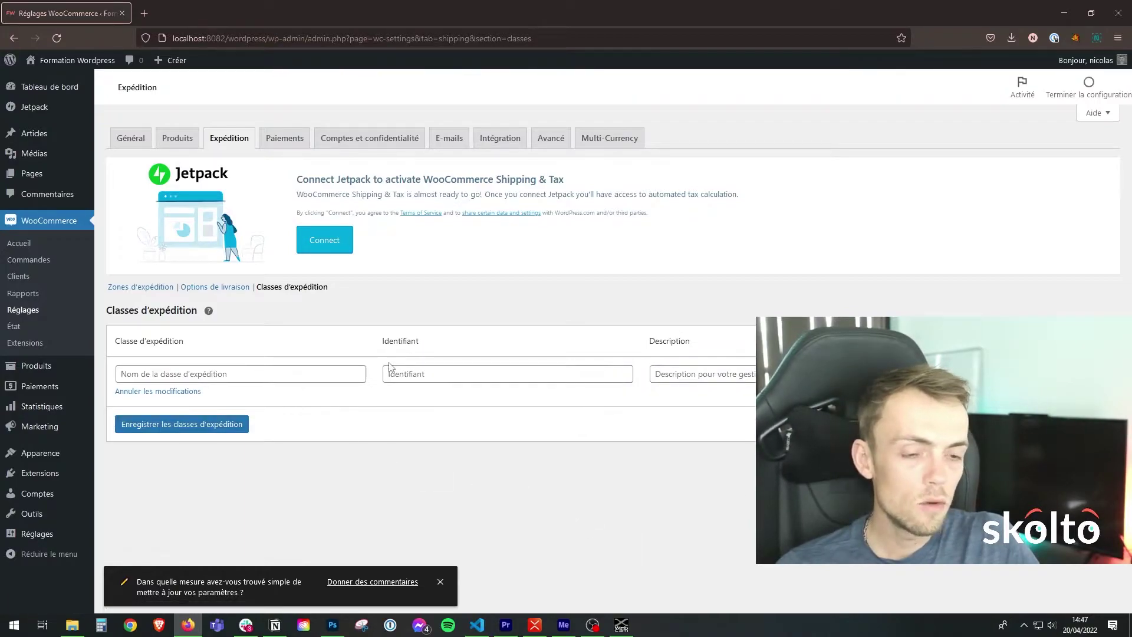
click(224, 376)
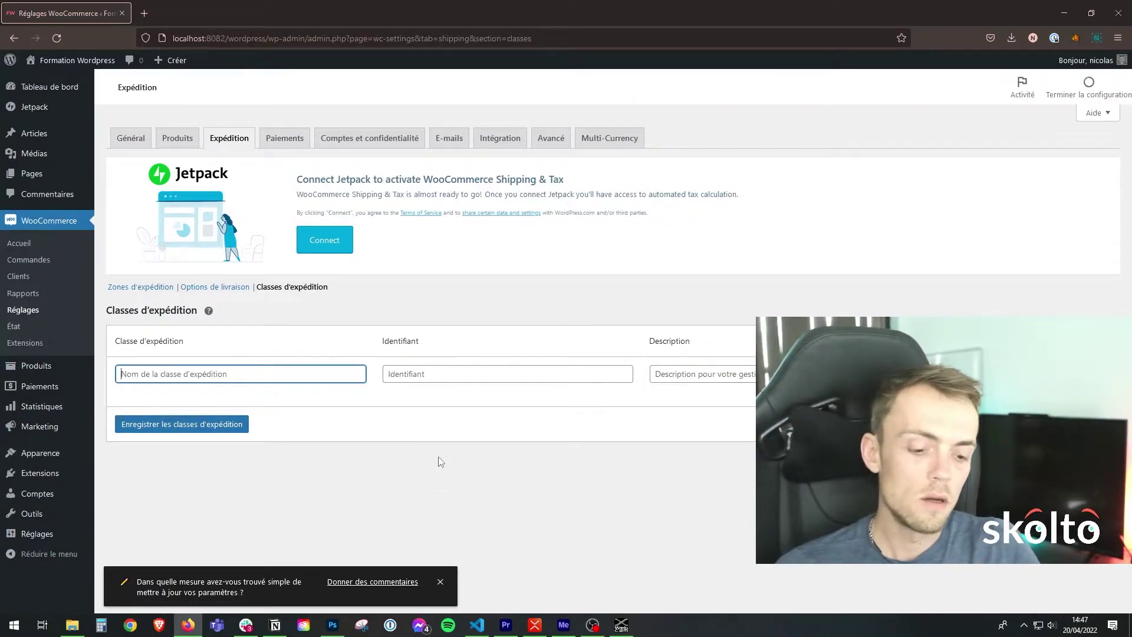
text(P)
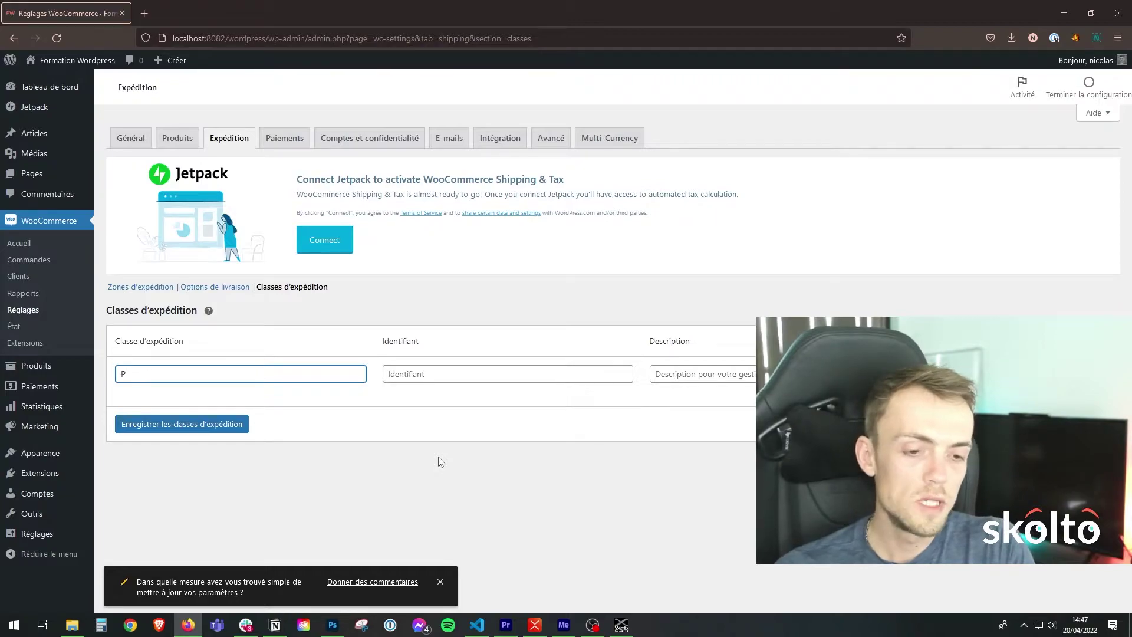
text(roduits DVD)
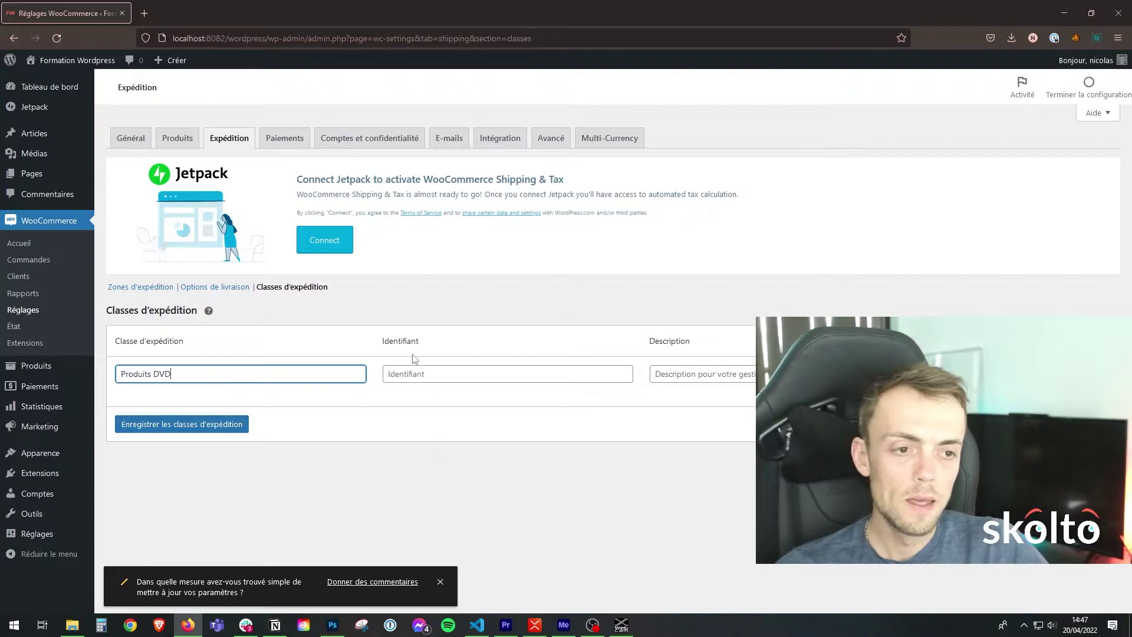
click(416, 376)
text(produits-dvd)
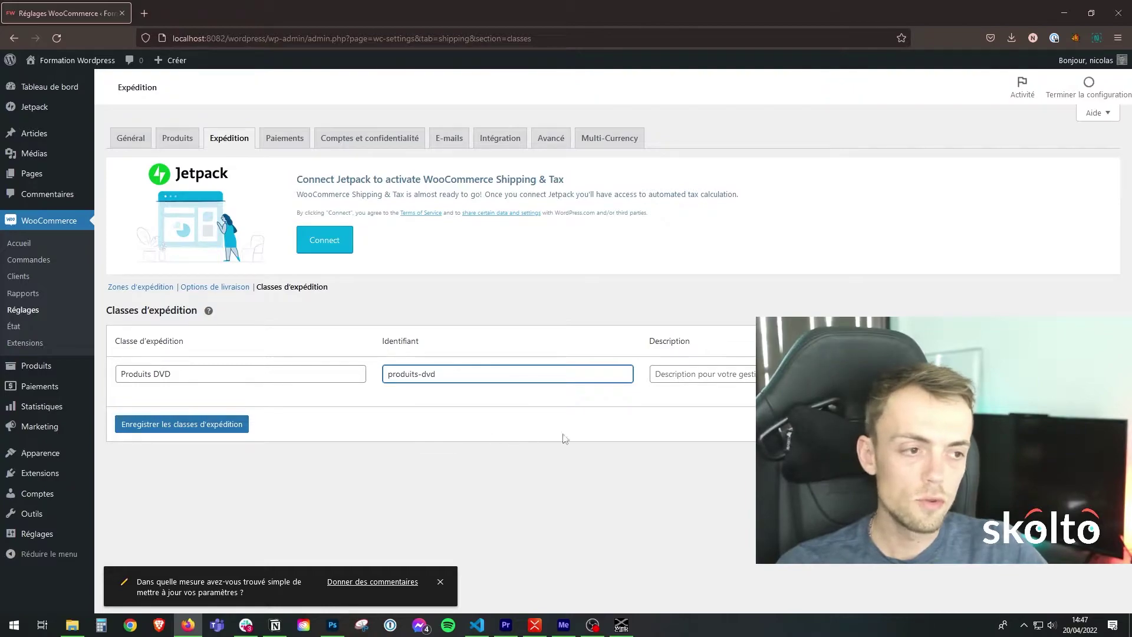
click(745, 378)
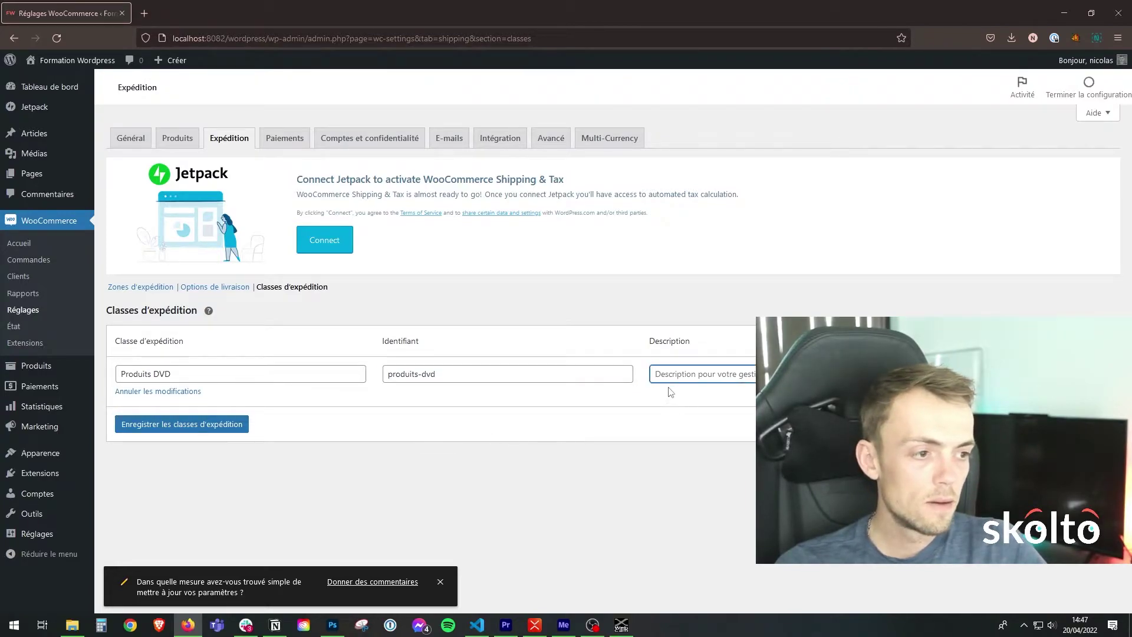
click(200, 429)
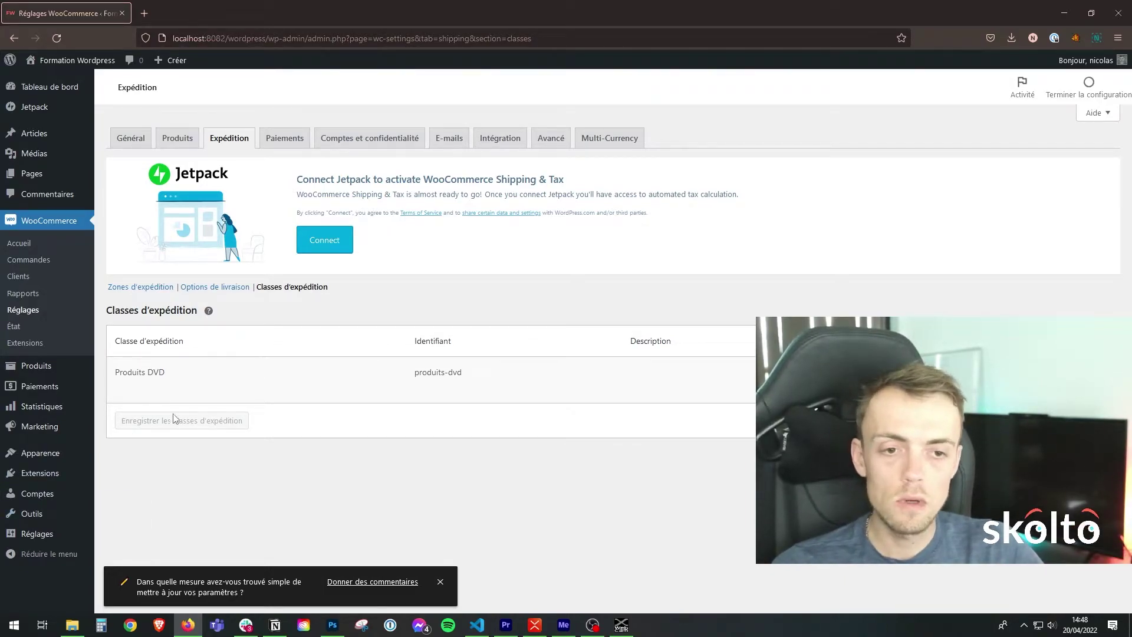
Step: Reopen the "Produits DVD" shipping class, review its name and identifier fields, and save it without edits
click(127, 389)
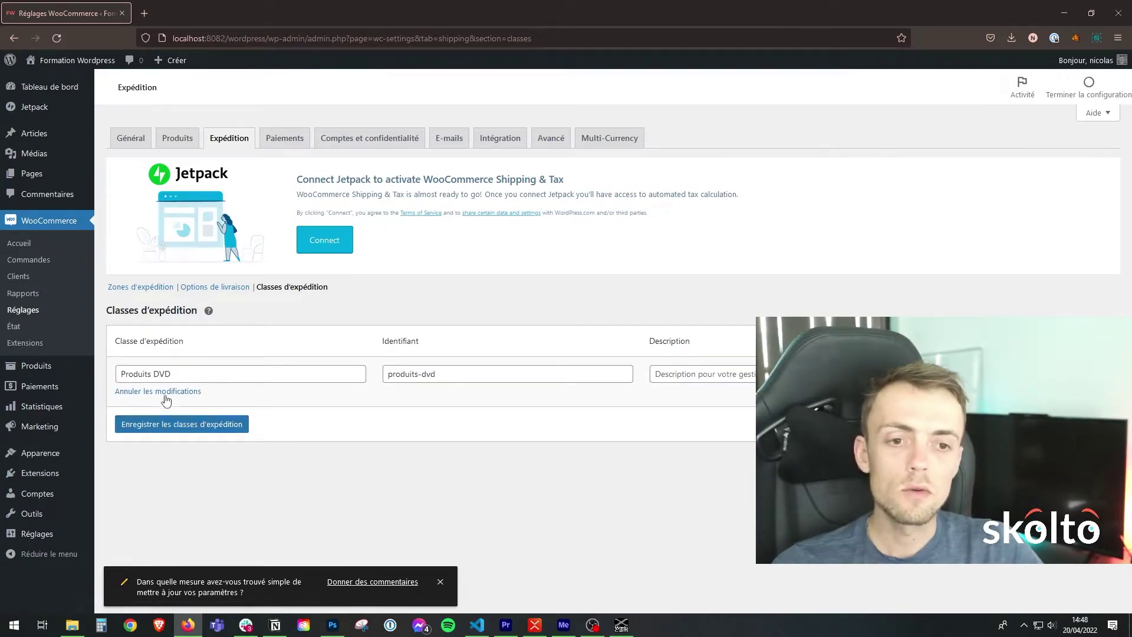
click(201, 377)
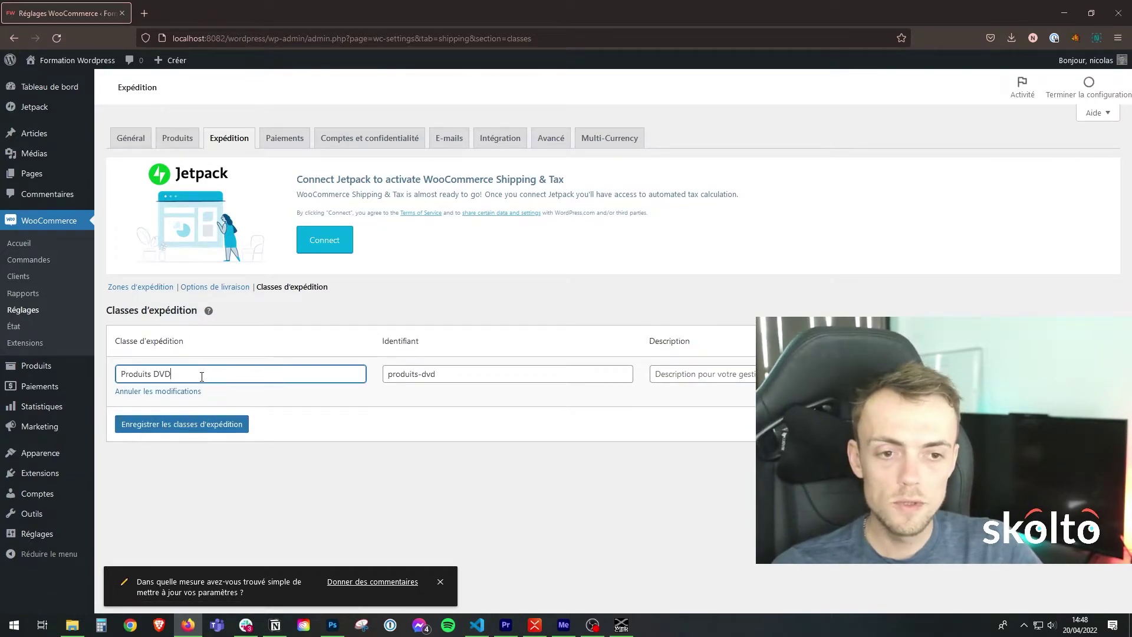
triple_click(477, 373)
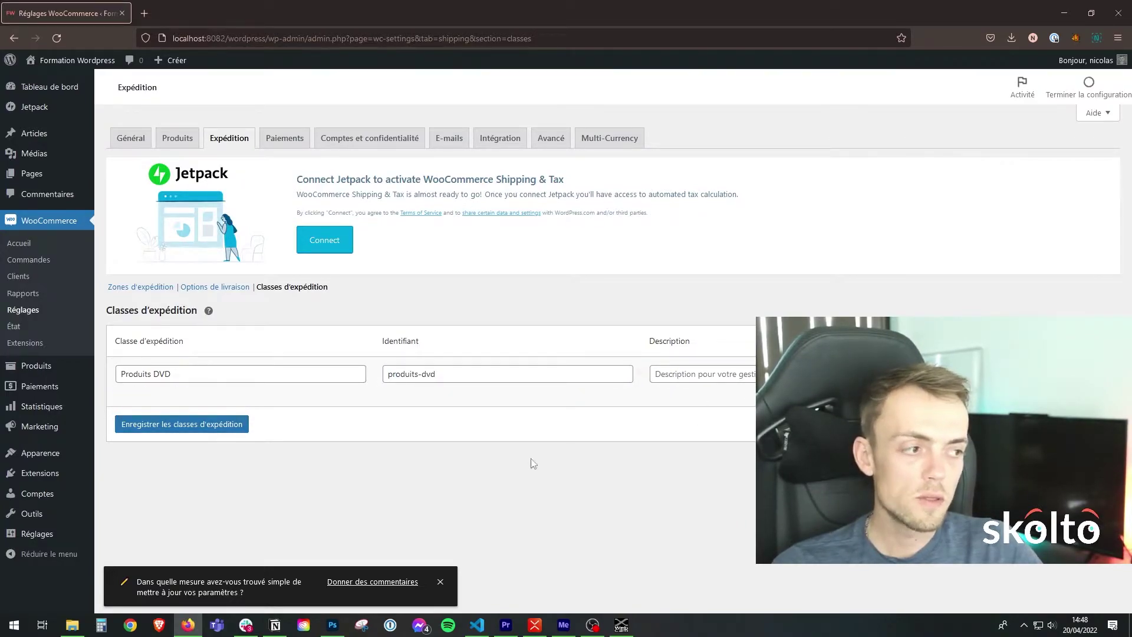
click(219, 426)
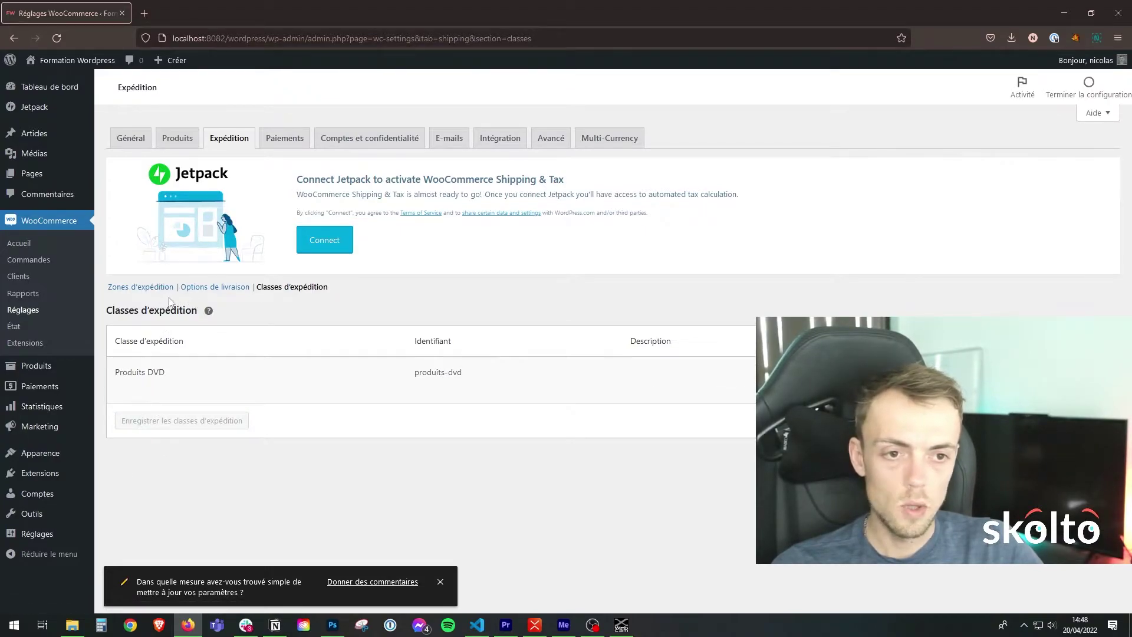
Step: Return to the France shipping zone and open its Forfait method settings to review the costs per shipping class
click(129, 292)
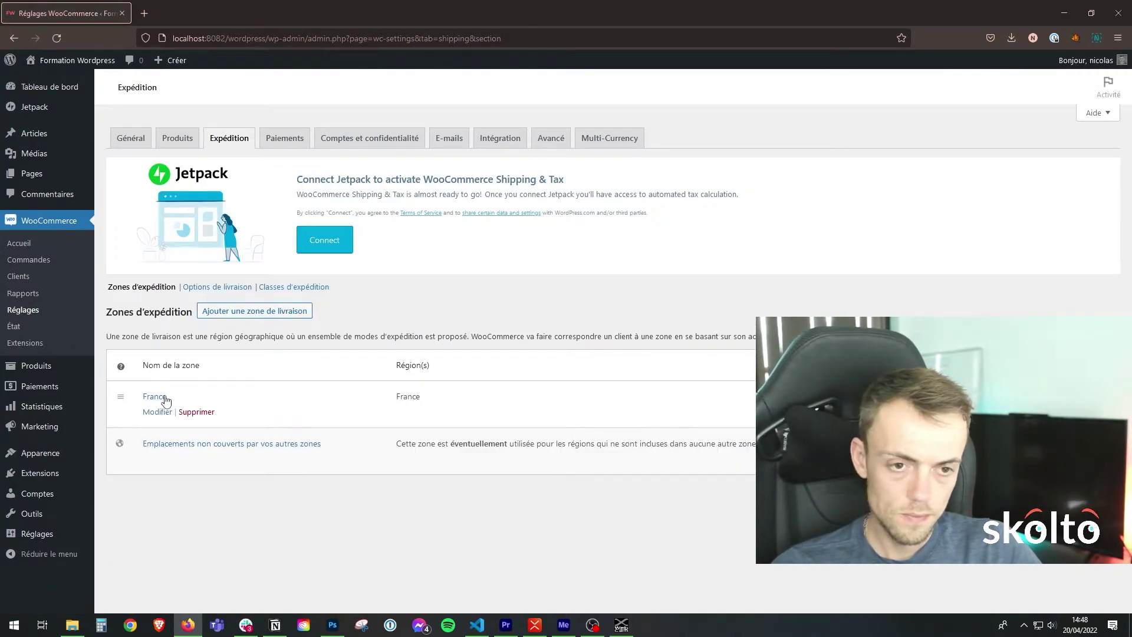
click(158, 412)
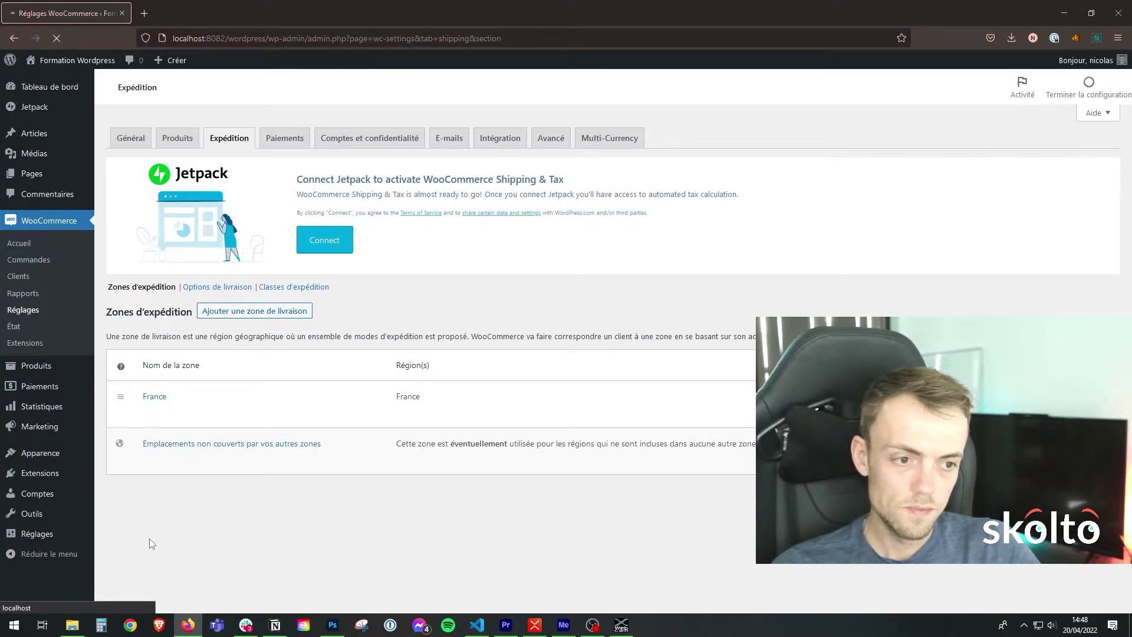
scroll(613, 517, down, 1)
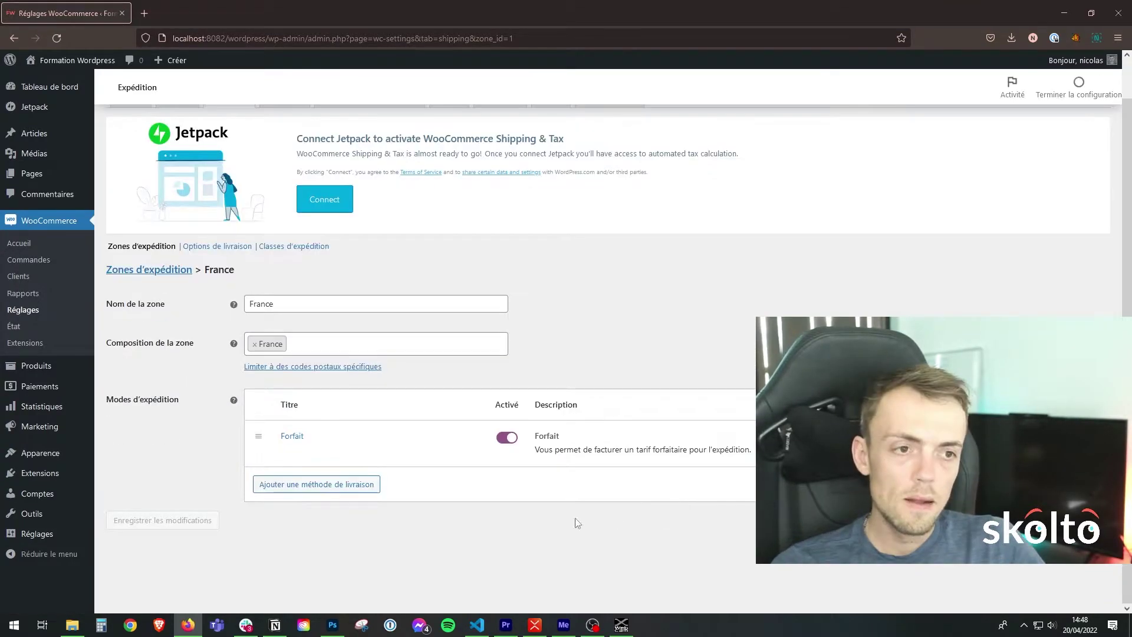
click(295, 452)
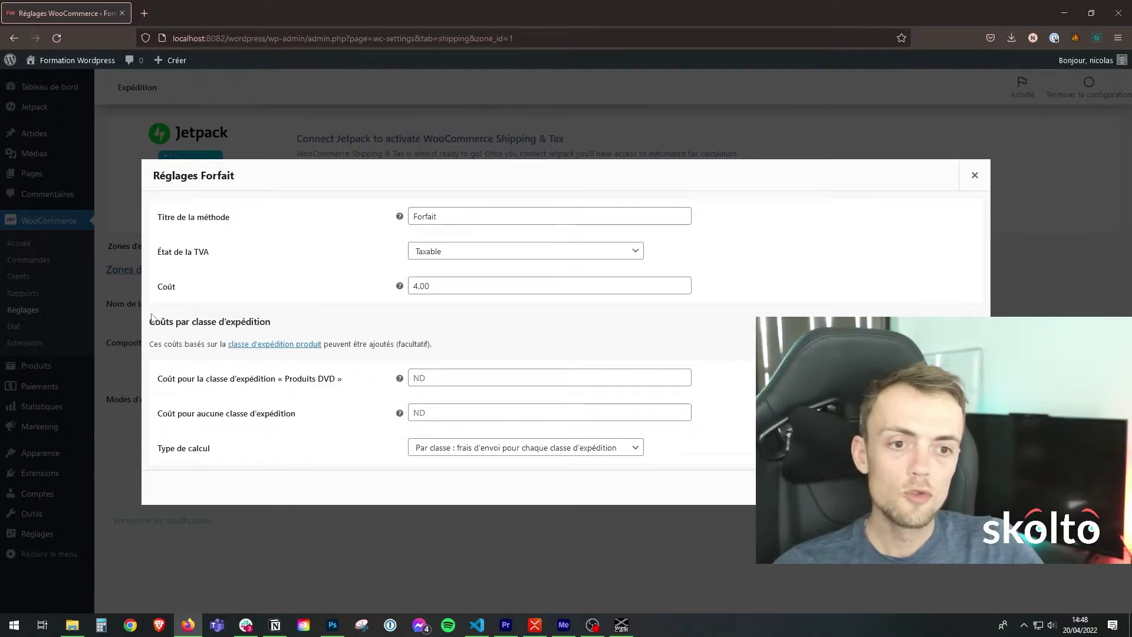
drag(152, 318, 548, 418)
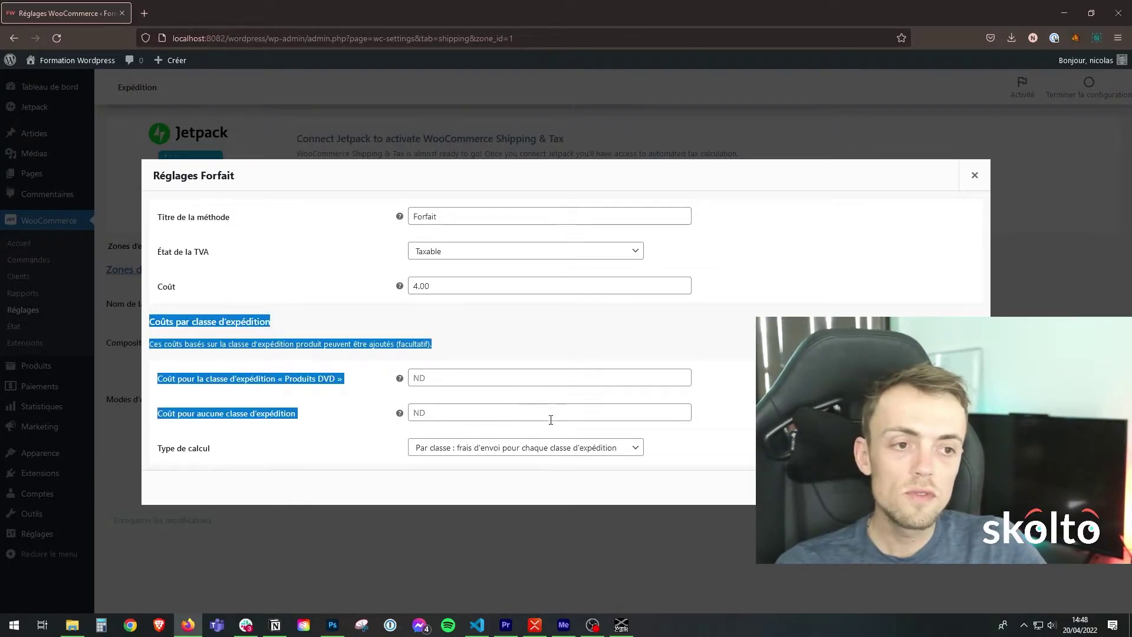
click(448, 425)
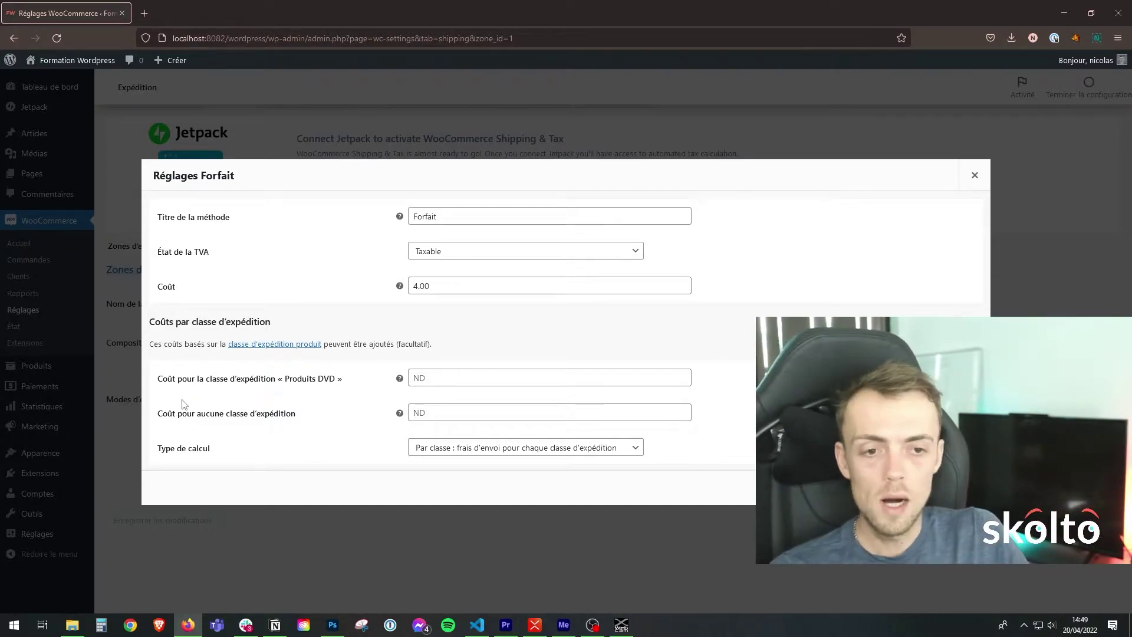
Step: Set the Forfait cost for the "Produits DVD" shipping class to 3 and the cost for no shipping class to 4
click(418, 378)
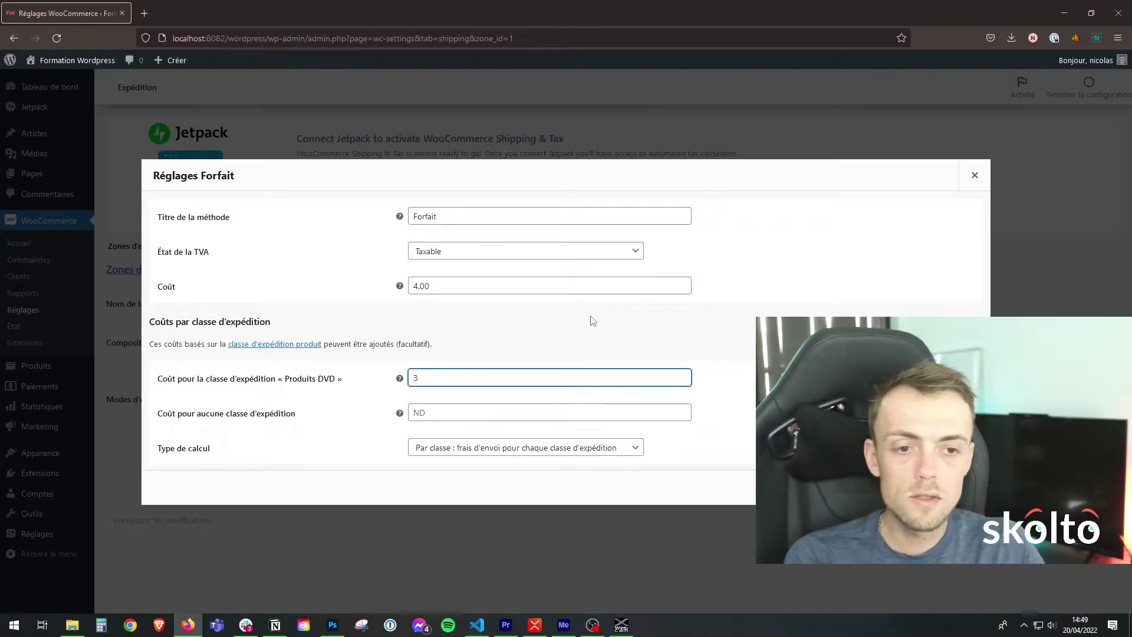
click(454, 413)
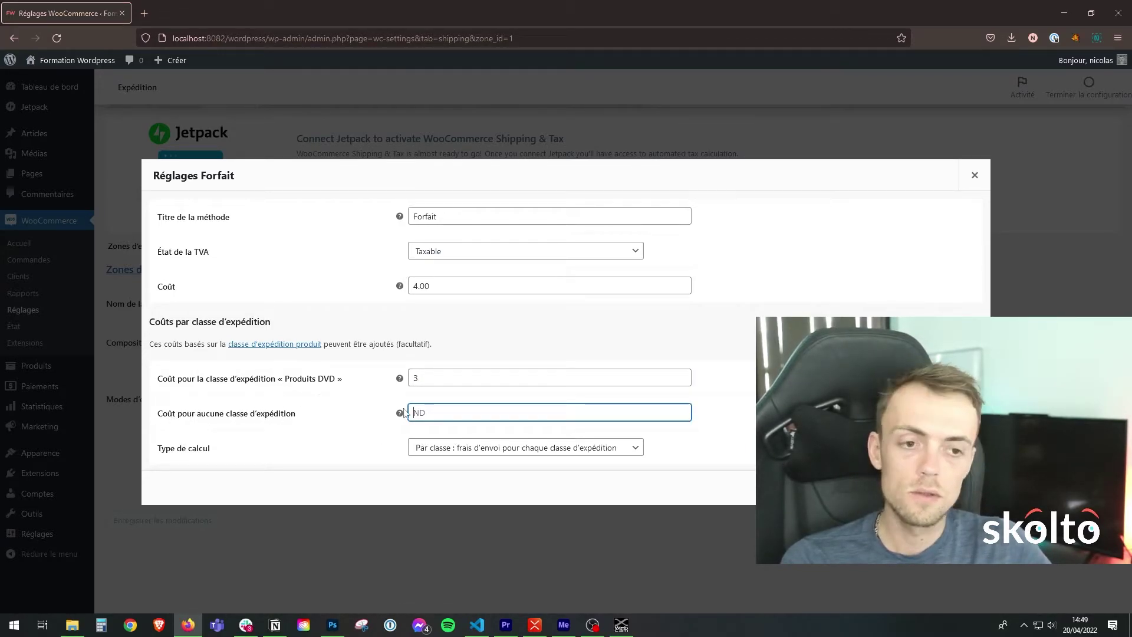
text(4)
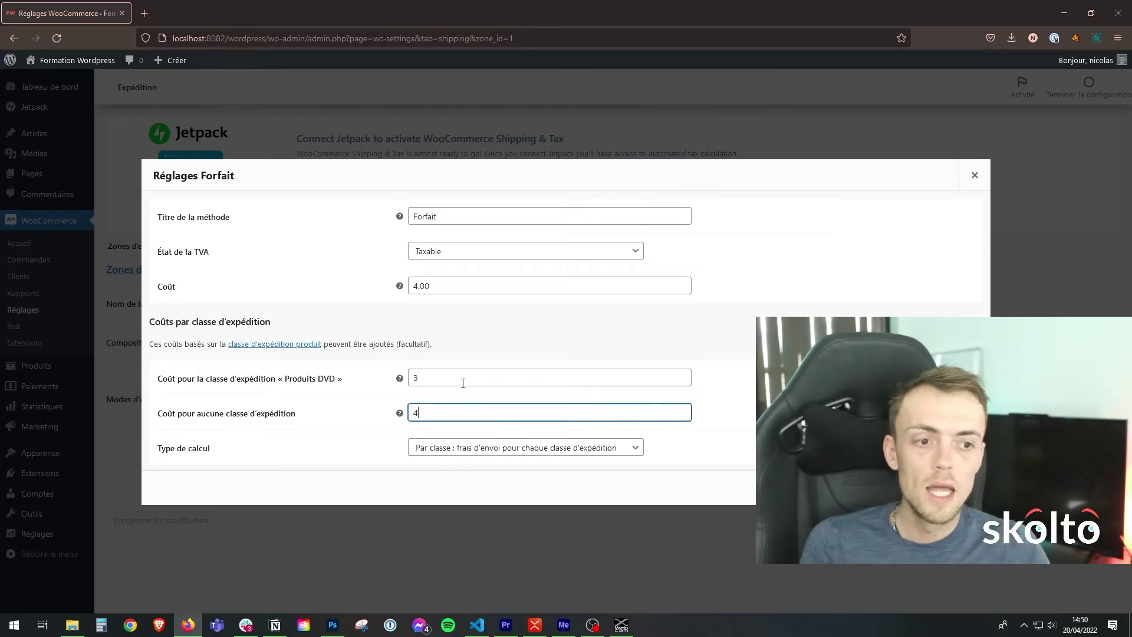
Step: Compare the calculation types and choose "Par commande", which charges shipping for the most expensive shipping class
click(486, 453)
click(511, 452)
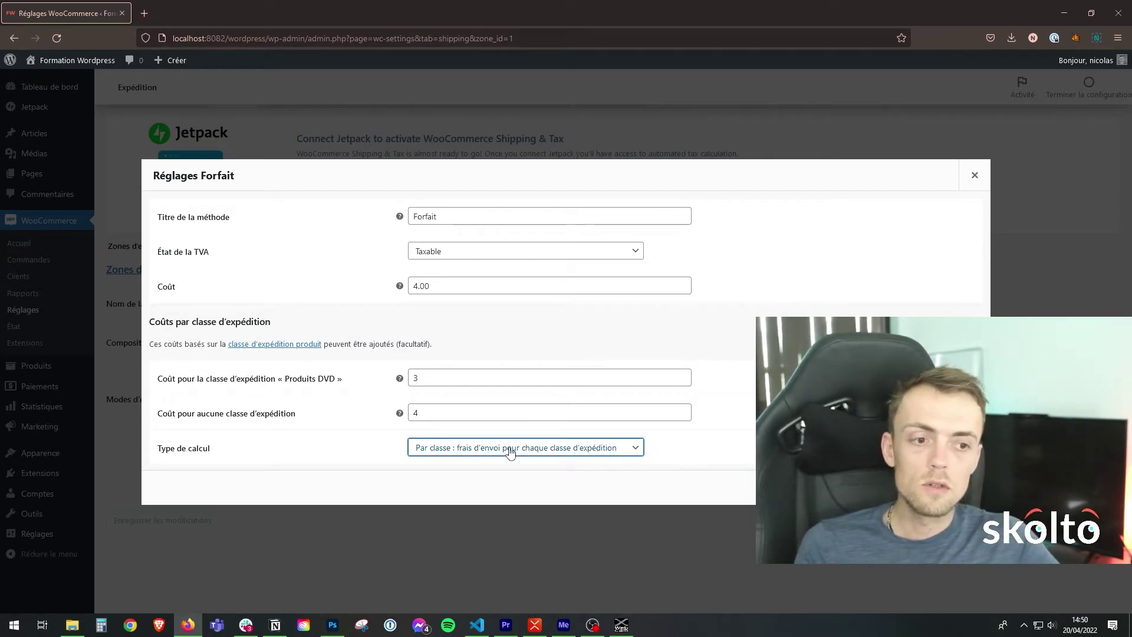
click(511, 452)
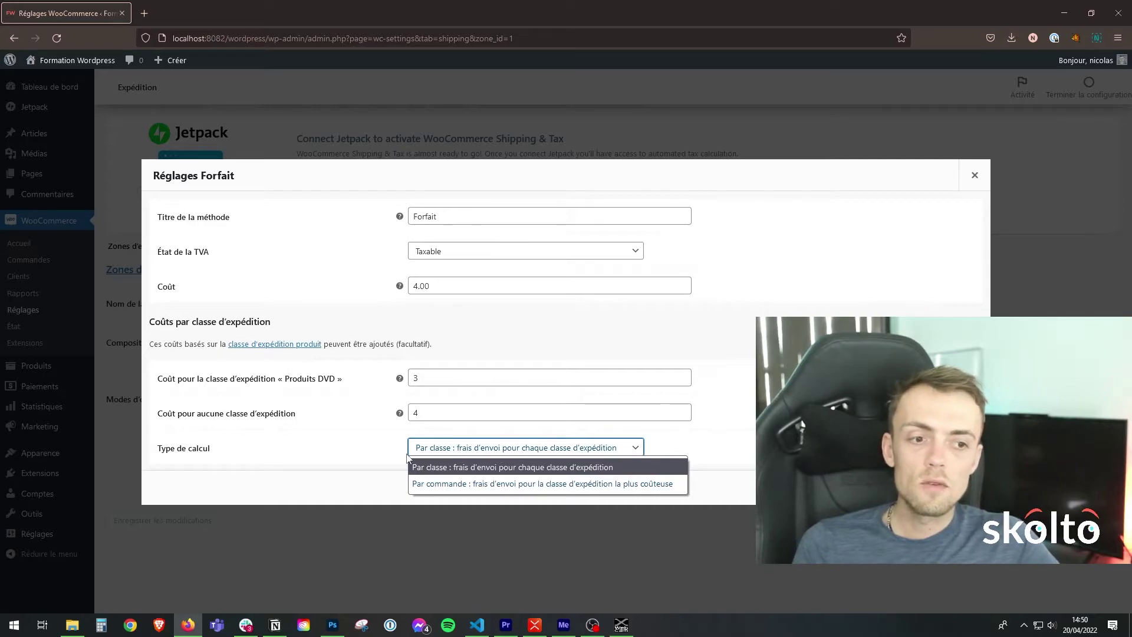
click(334, 484)
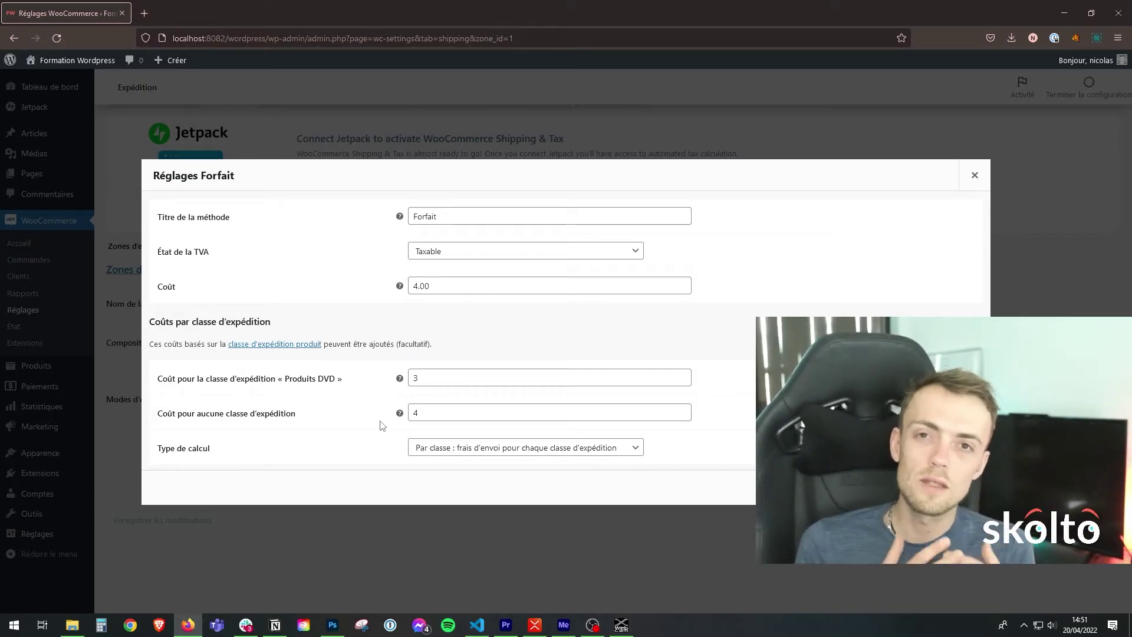
click(432, 449)
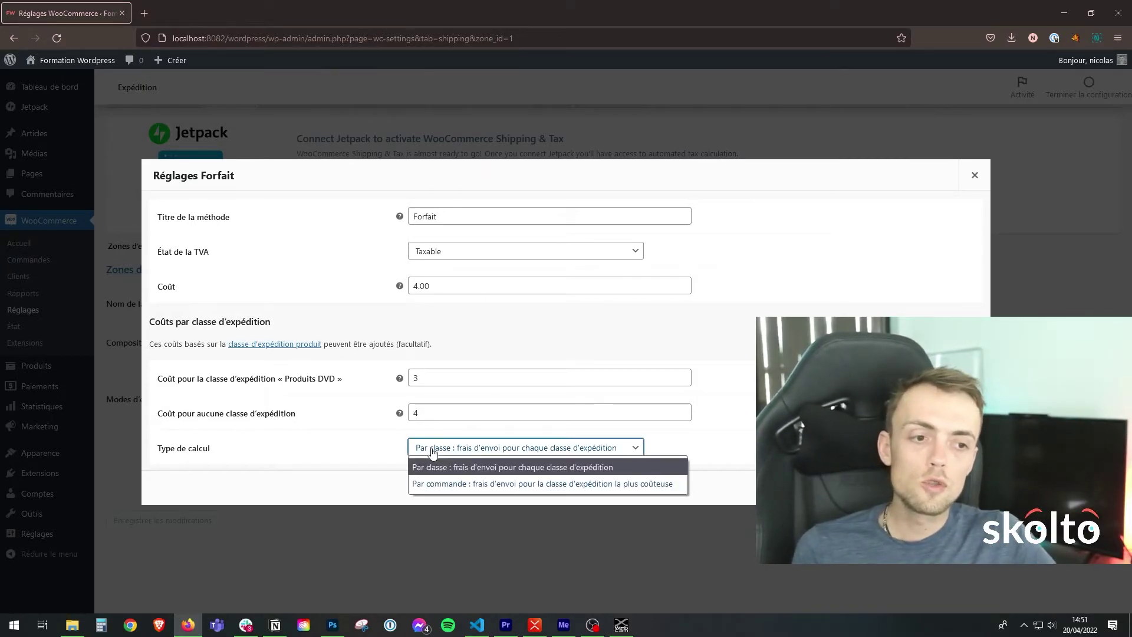
click(540, 485)
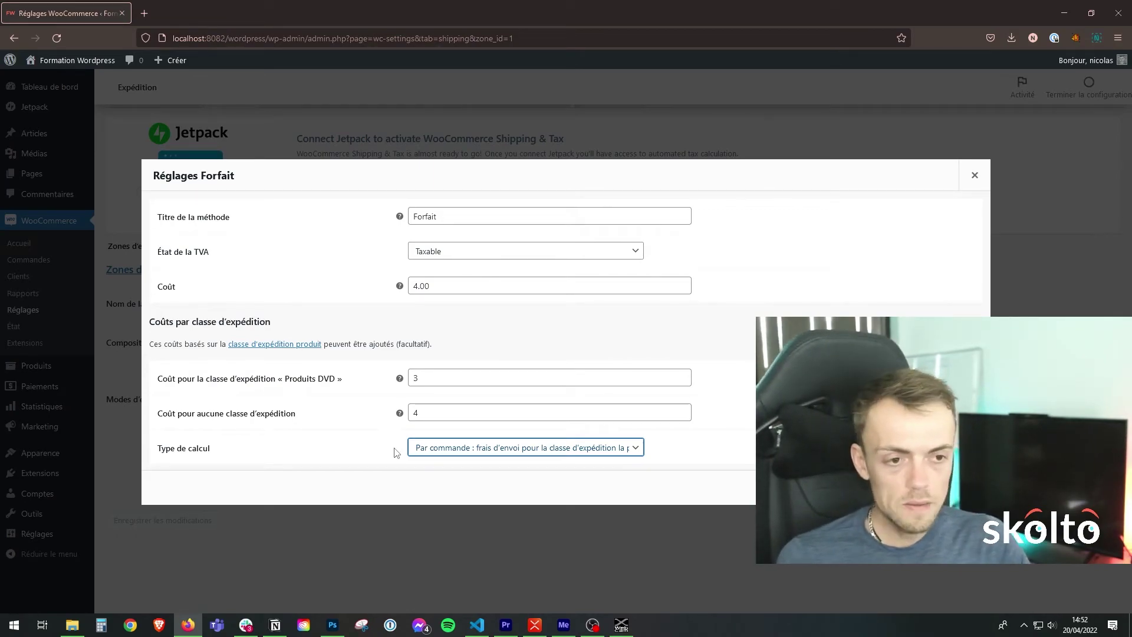
Step: Set the cost for the "Produits DVD" shipping class to the per-quantity formula 3*[qty]
click(441, 417)
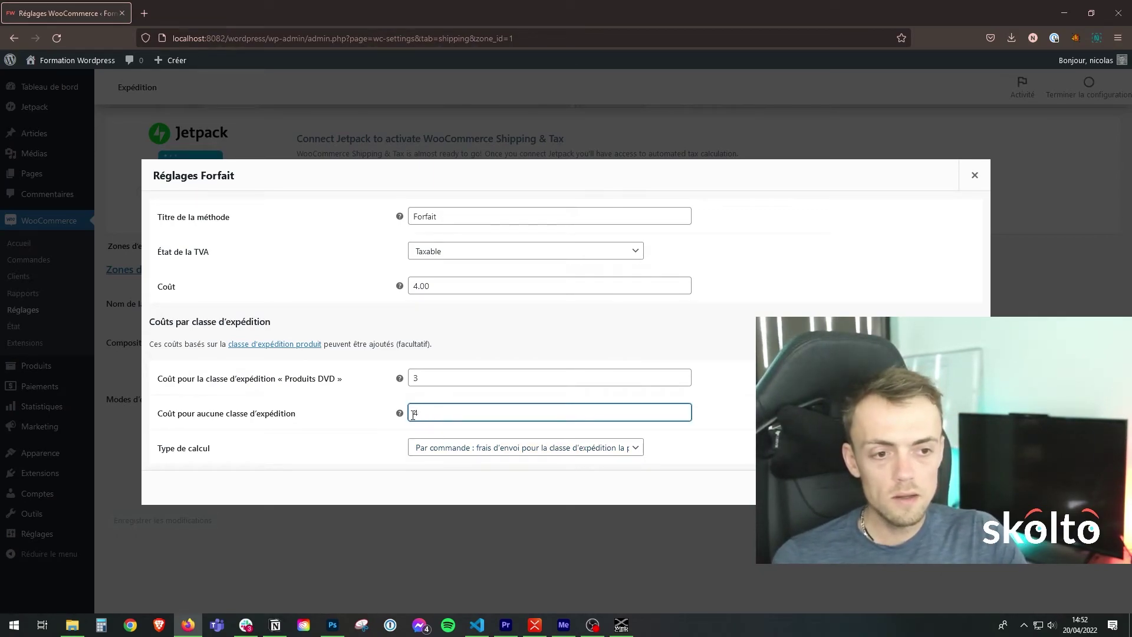
double_click(424, 376)
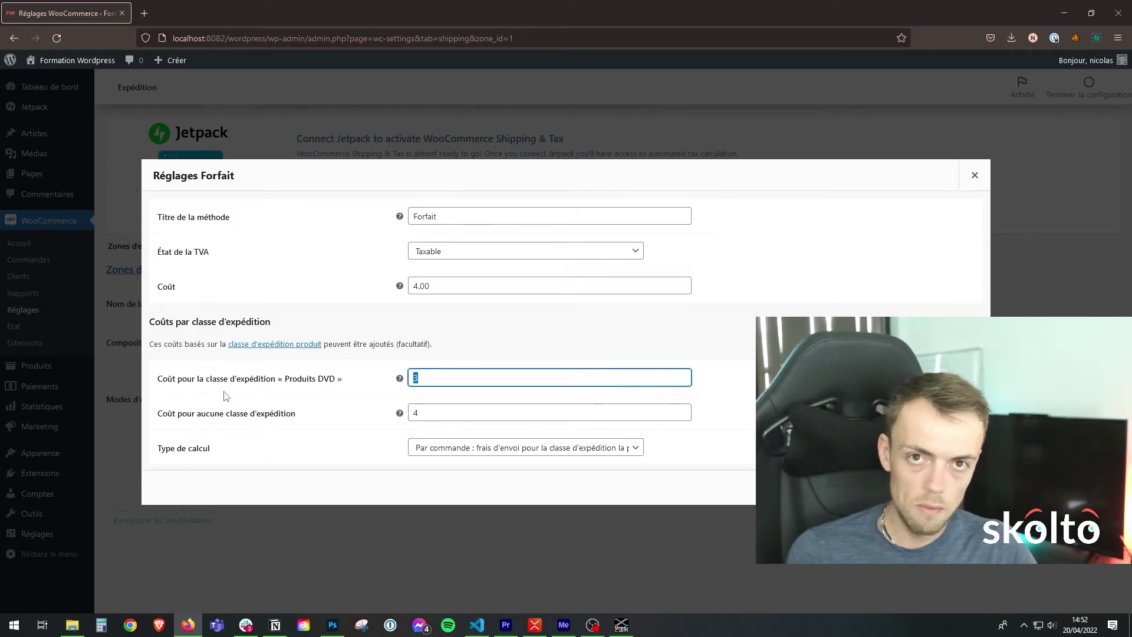
click(433, 383)
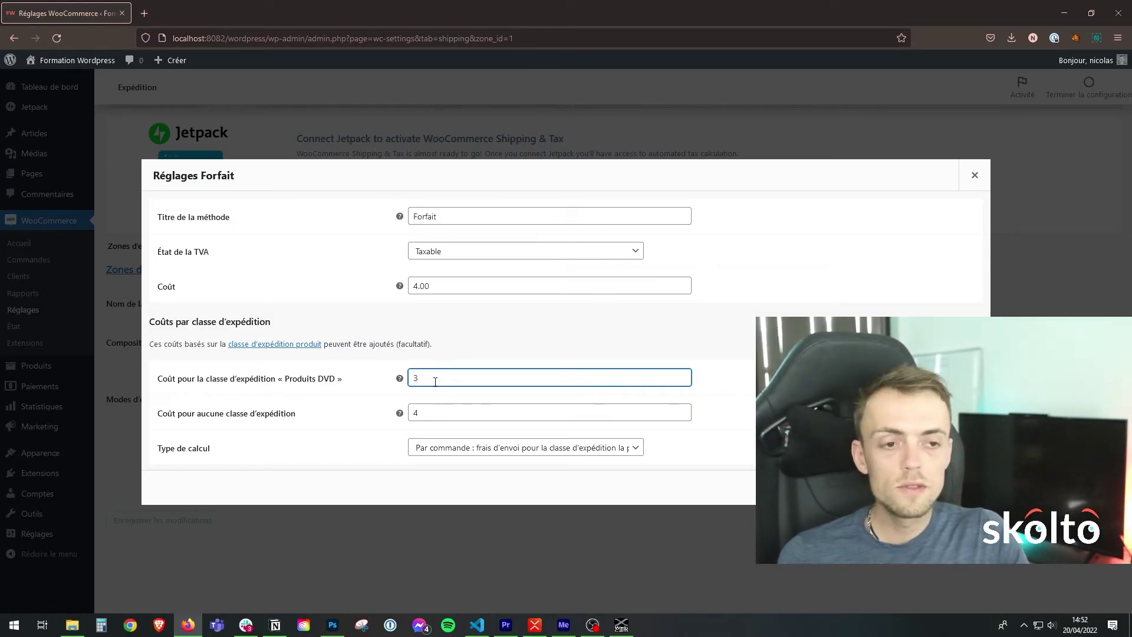
mouse_move(401, 379)
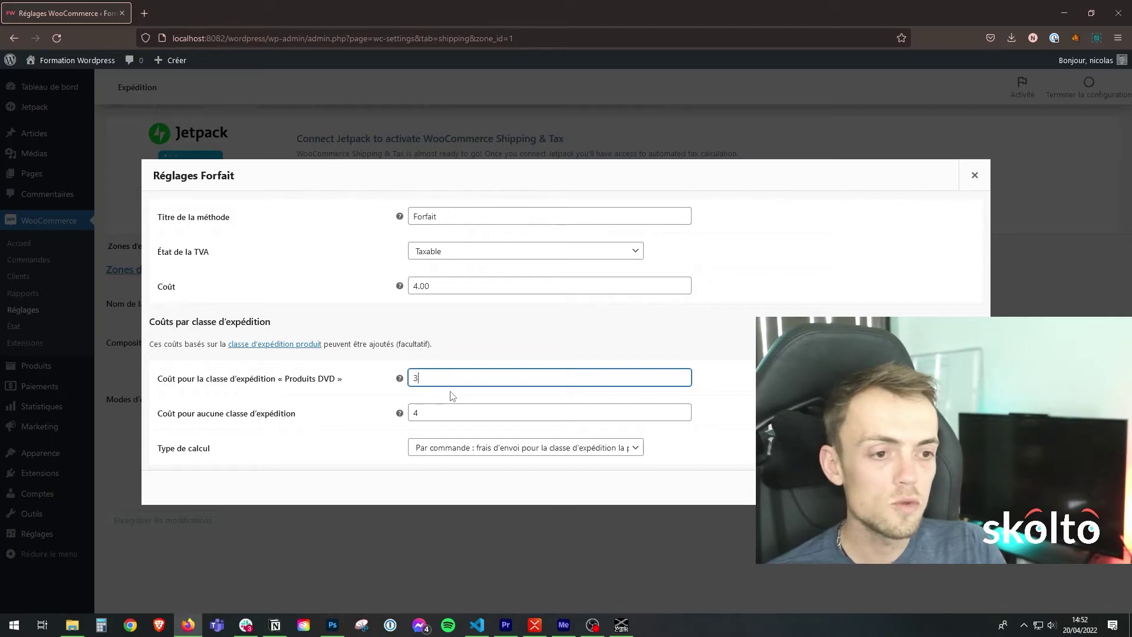
text(*[)
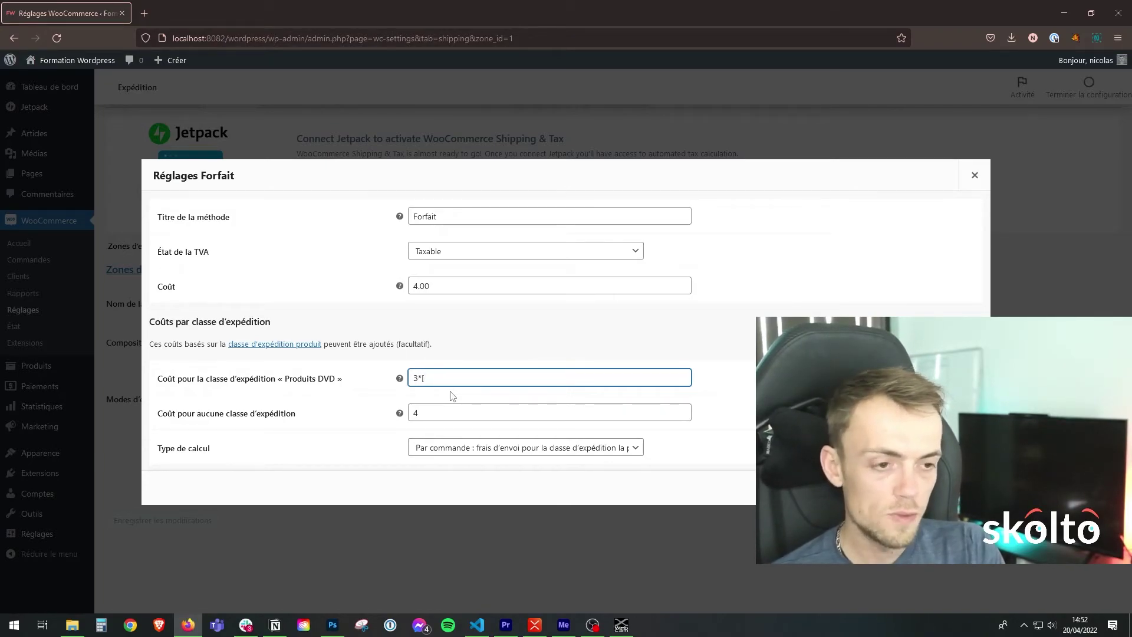
text(qty])
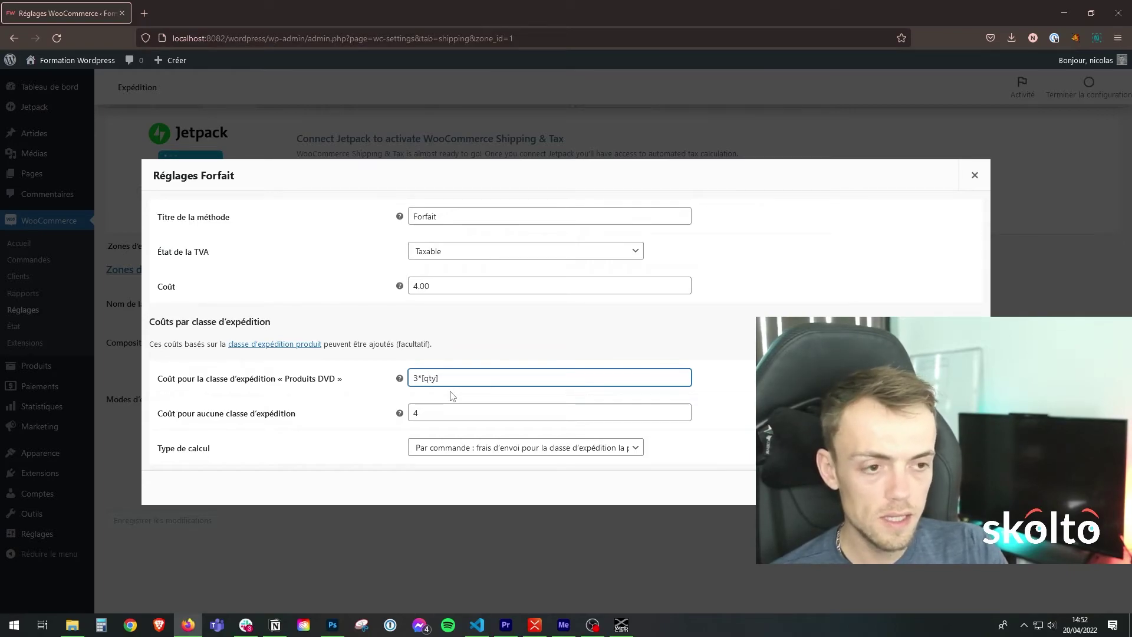
Step: Set the "Produits DVD" shipping class cost back to a flat 3 and save the Forfait method settings
click(575, 331)
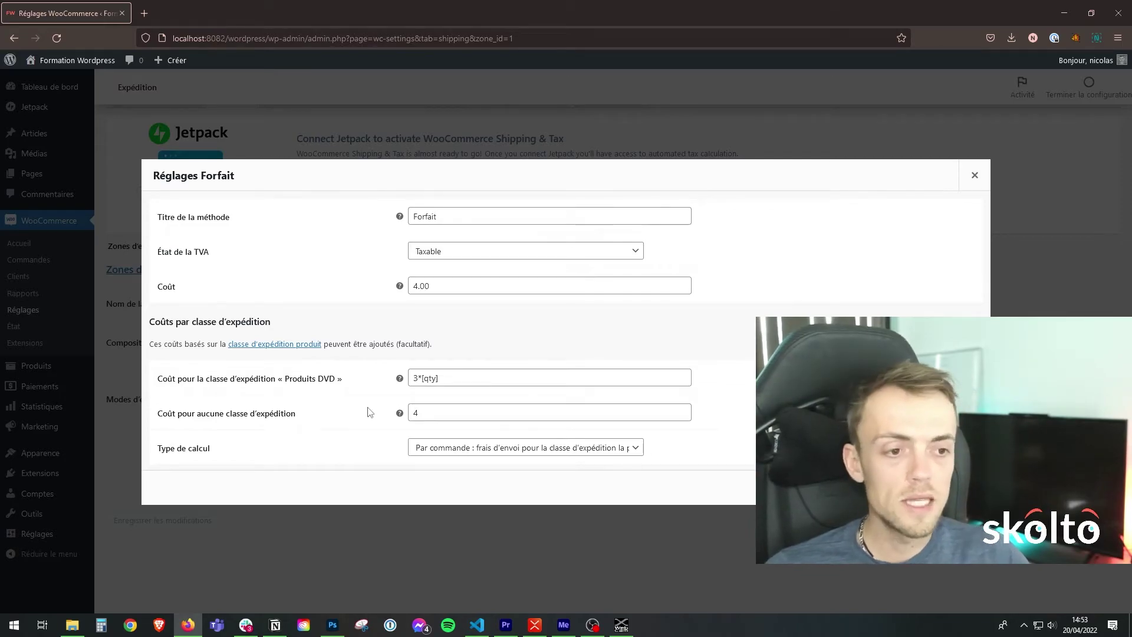
click(514, 384)
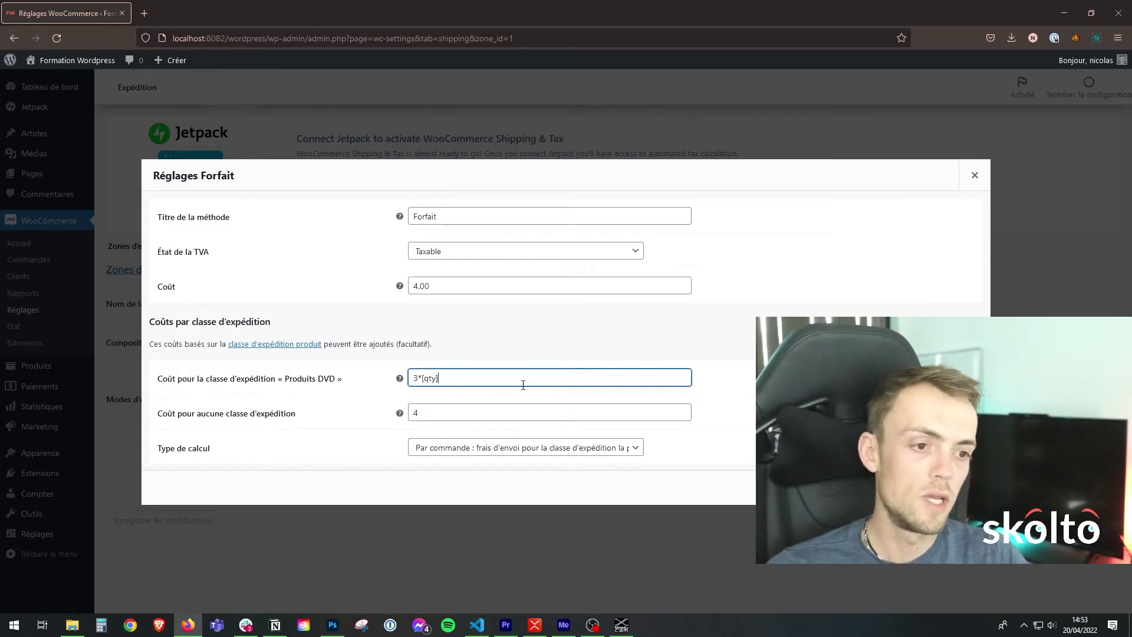
key(BackSpace)
key(BackSpace)
key(BackSpace)
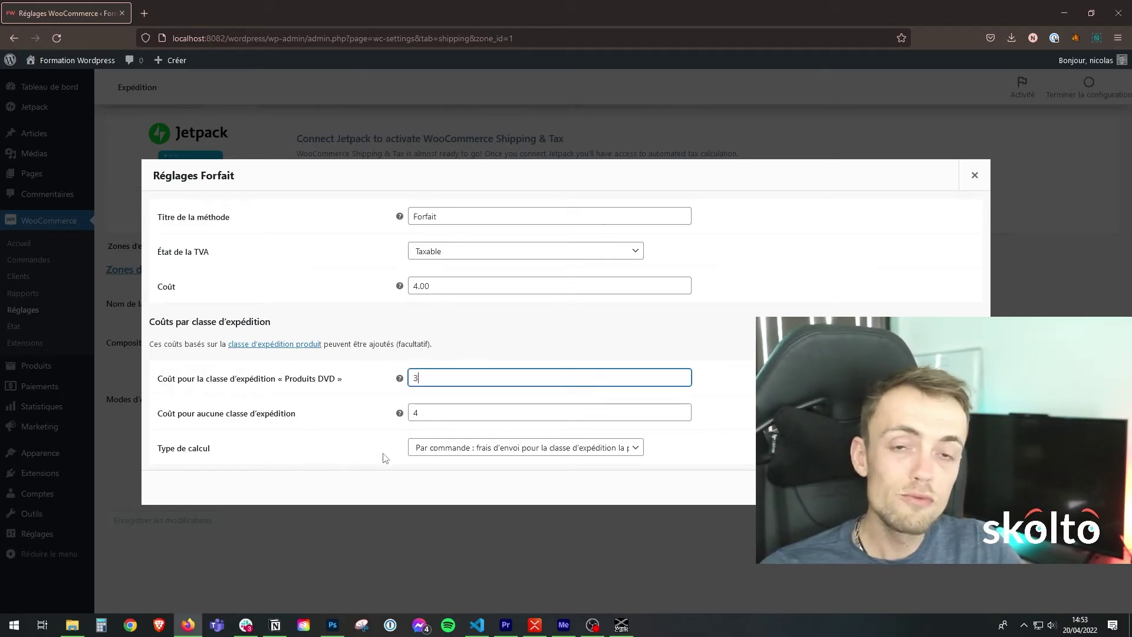
click(767, 364)
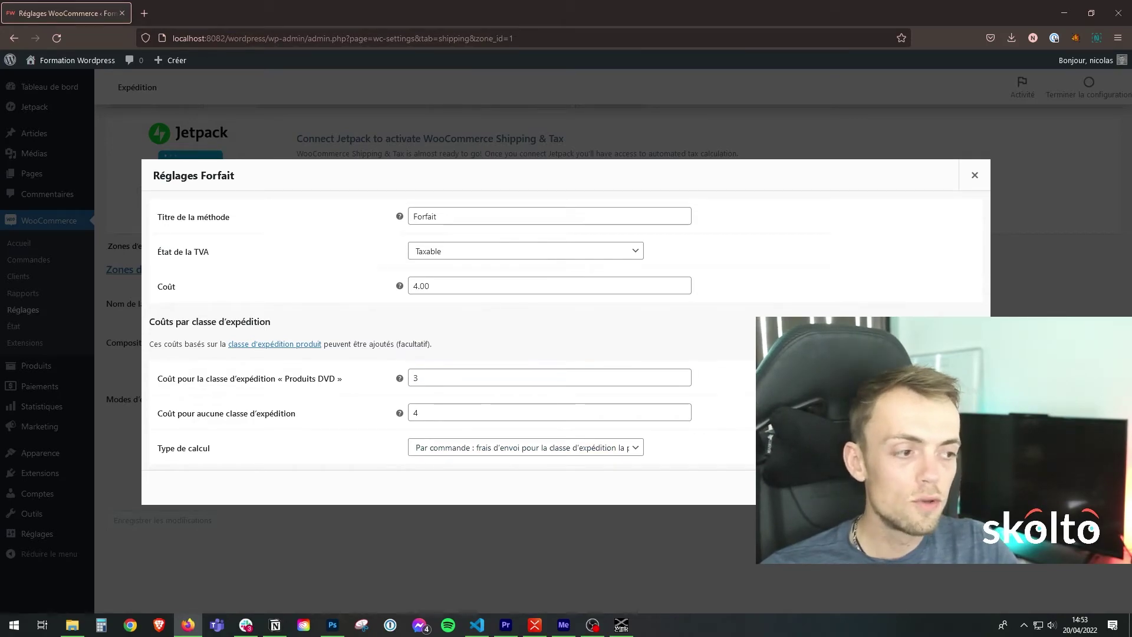
click(913, 487)
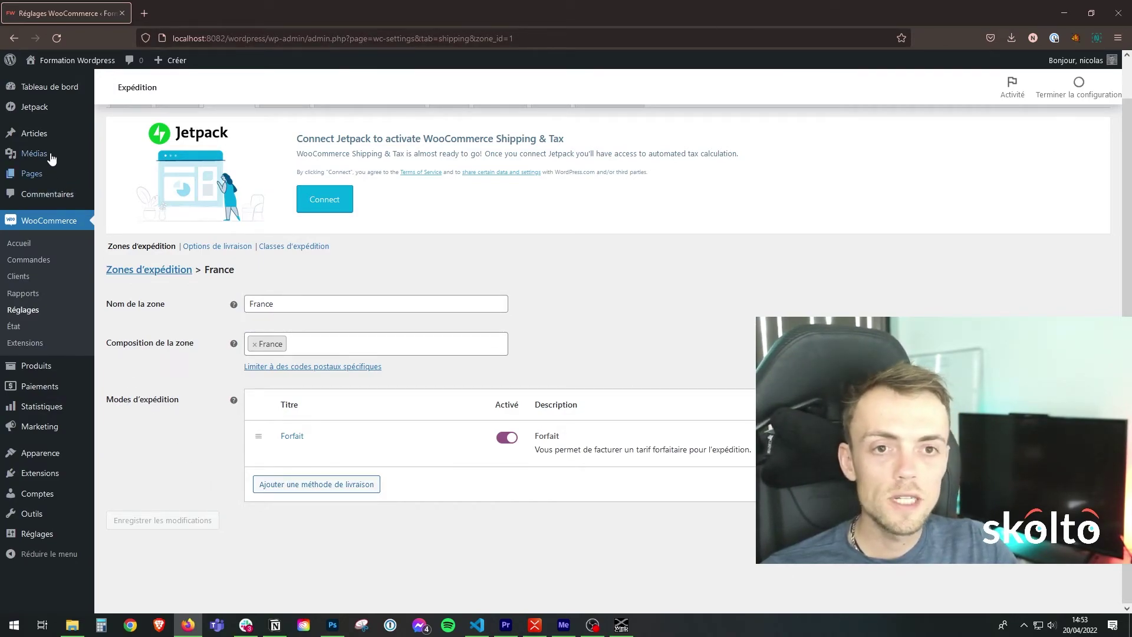
Step: Assign the "Produits DVD" shipping class to the Formation WordPress DVD product and update the product
mouse_move(31, 376)
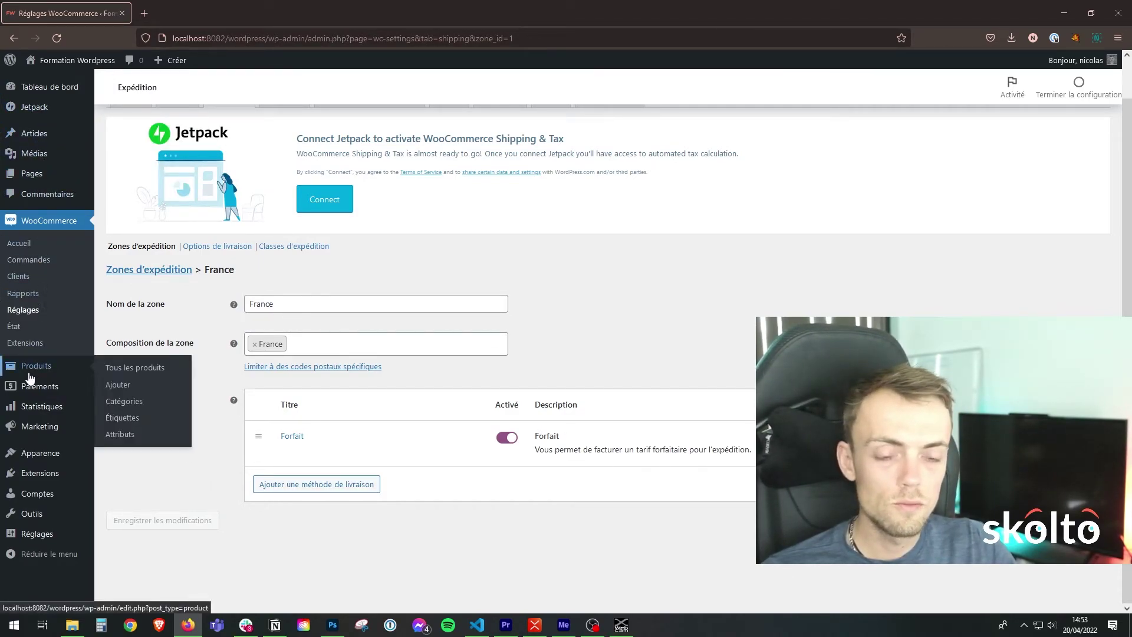
click(122, 369)
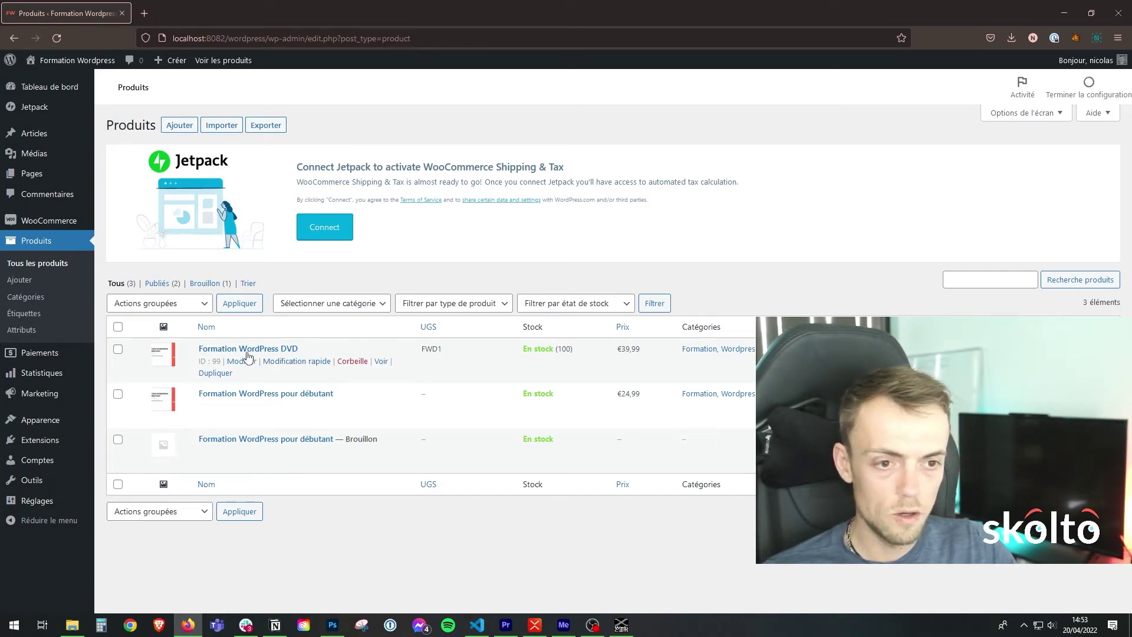
click(241, 360)
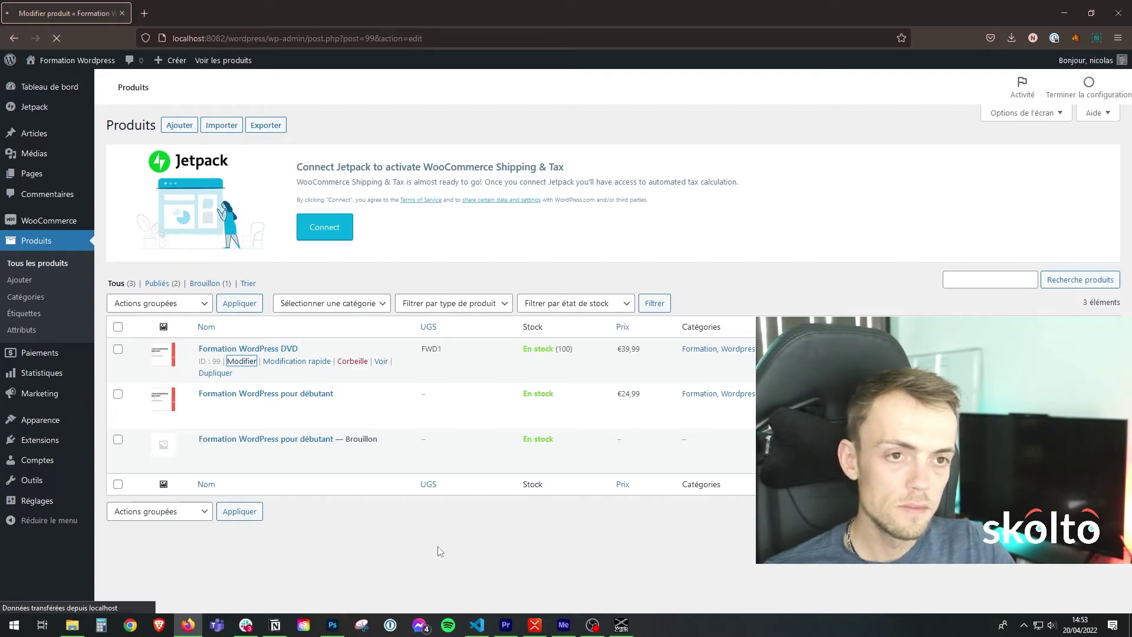
scroll(361, 426, down, 4)
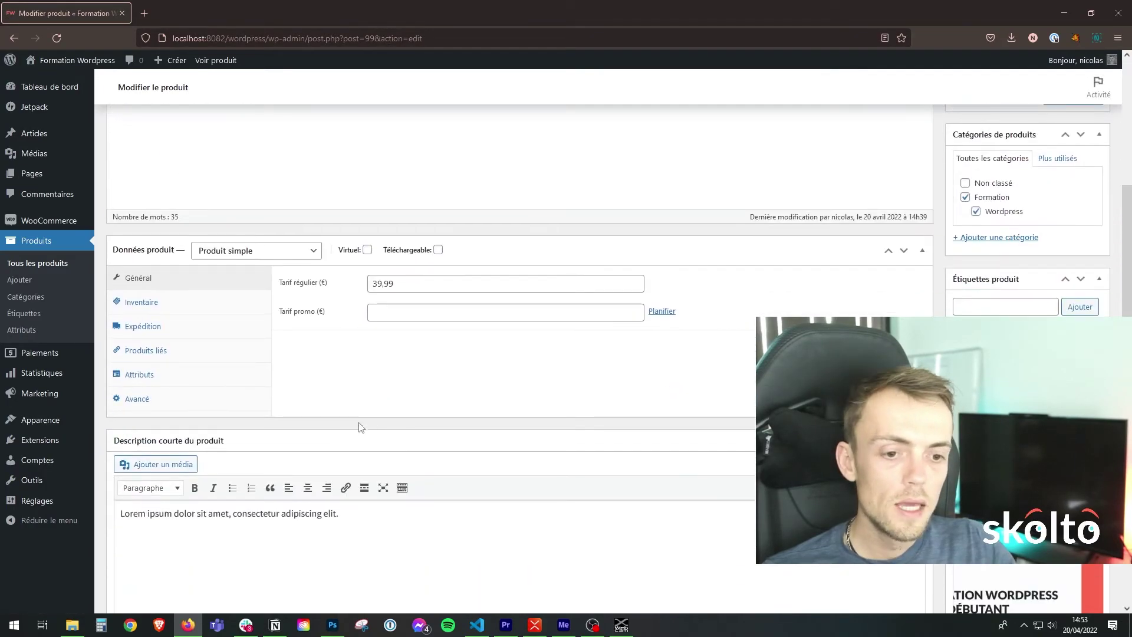
click(197, 331)
click(408, 348)
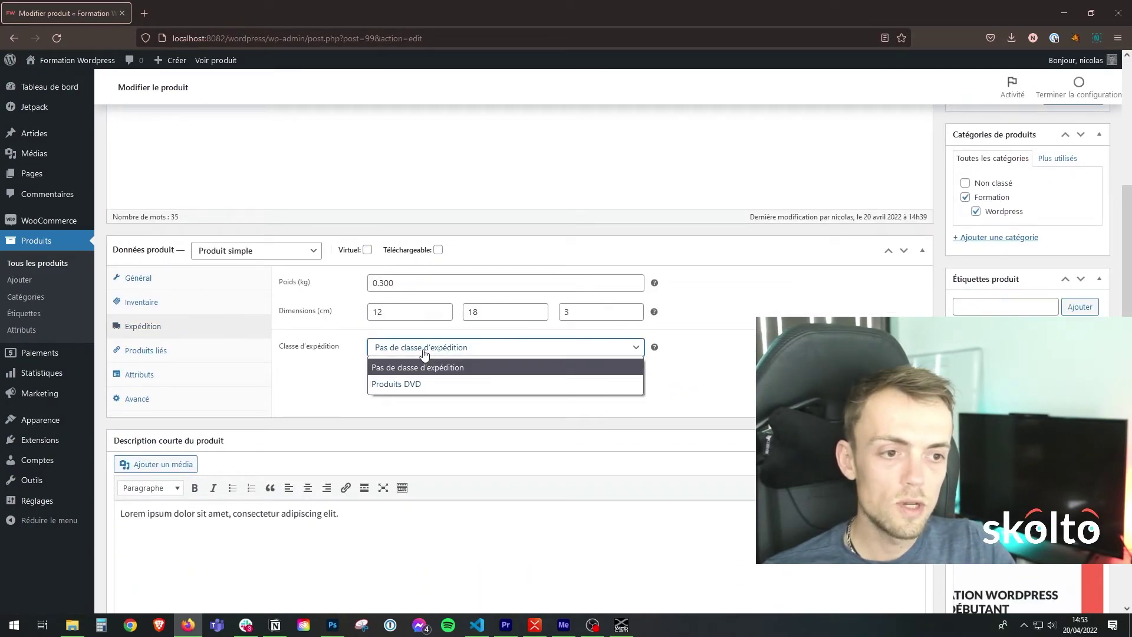
click(406, 384)
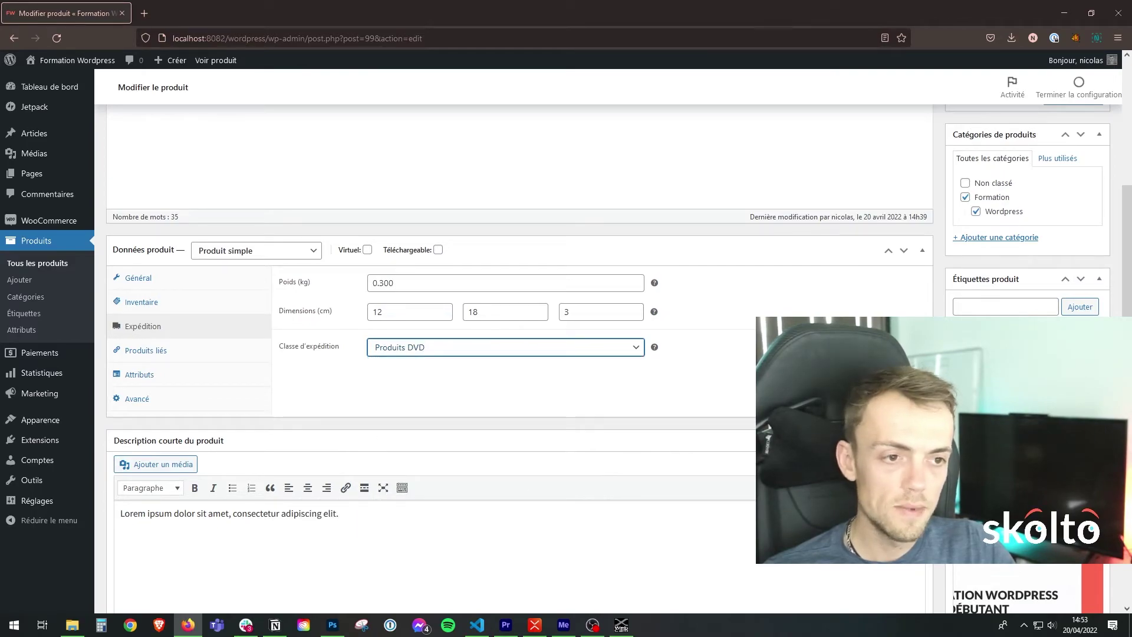
scroll(863, 237, up, 5)
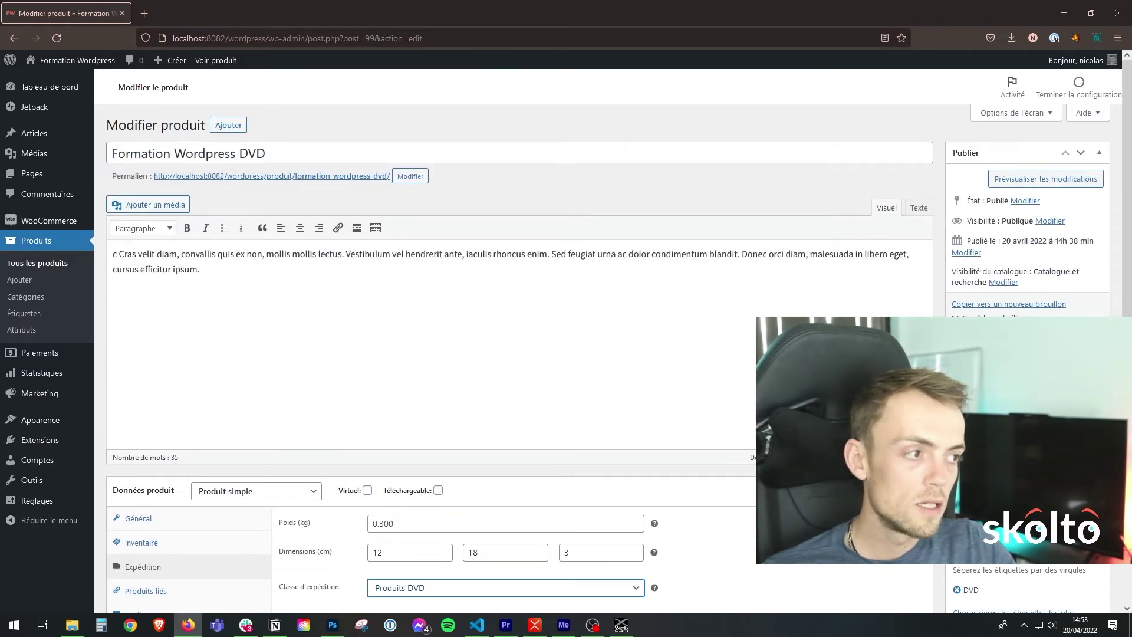
click(1082, 341)
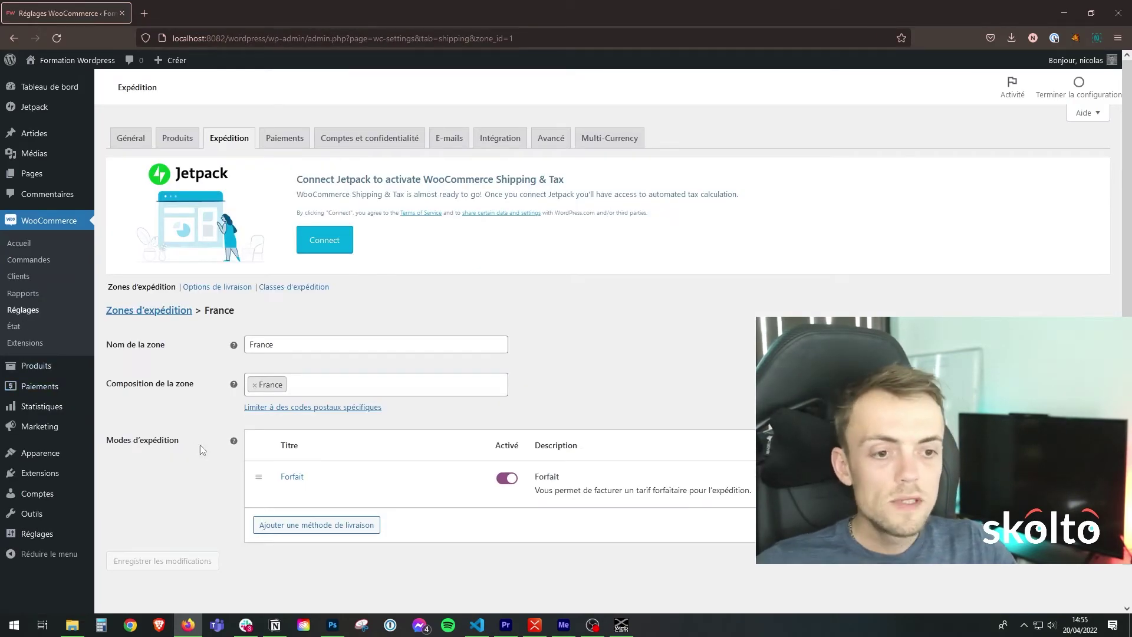
Step: Rename the France zone's Forfait shipping method as "Livraison Colissimo" and save it
click(164, 311)
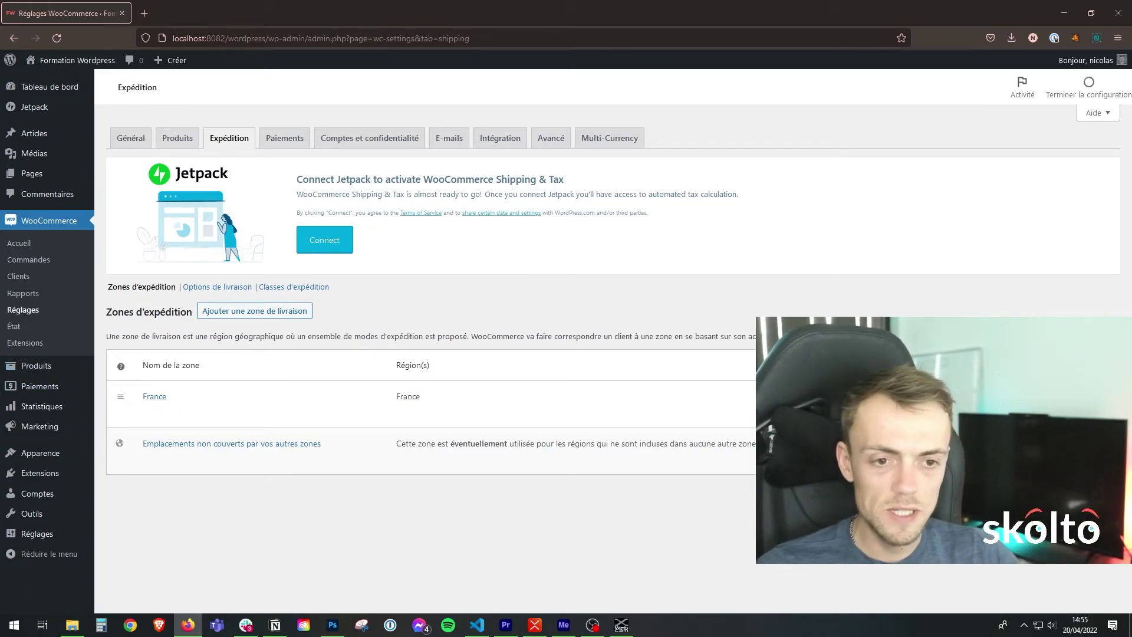
mouse_move(148, 401)
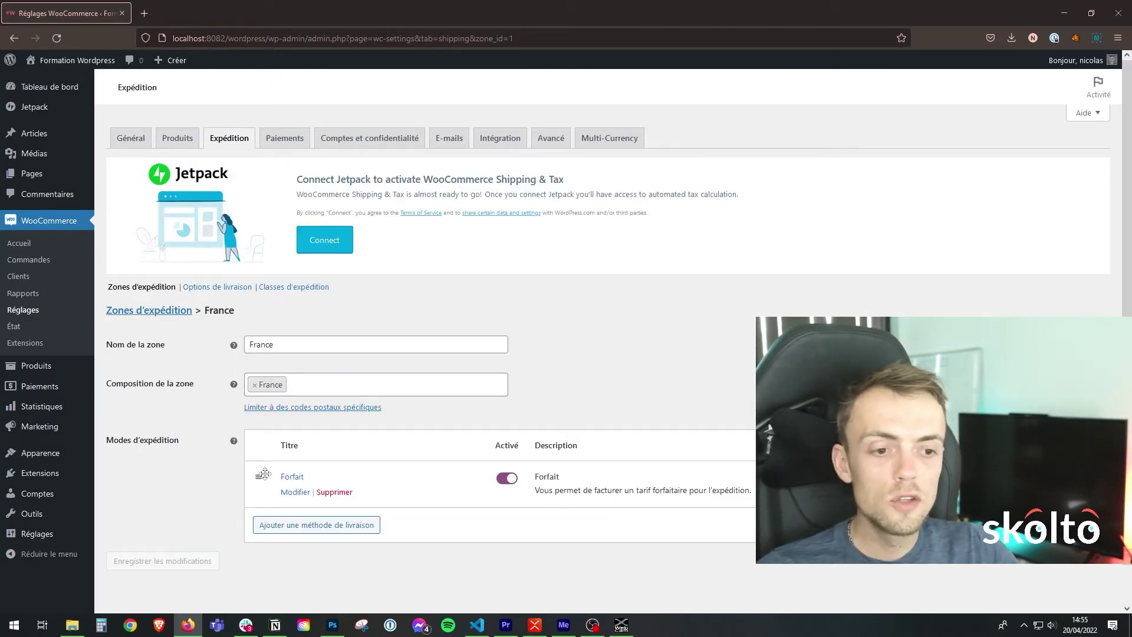
mouse_move(284, 479)
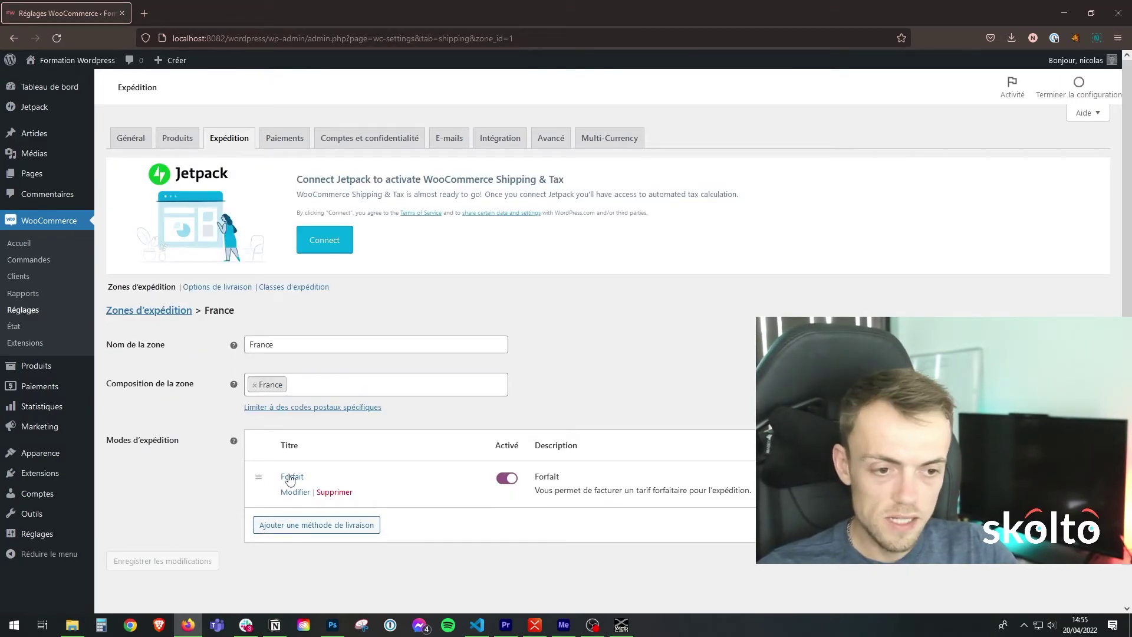
click(295, 494)
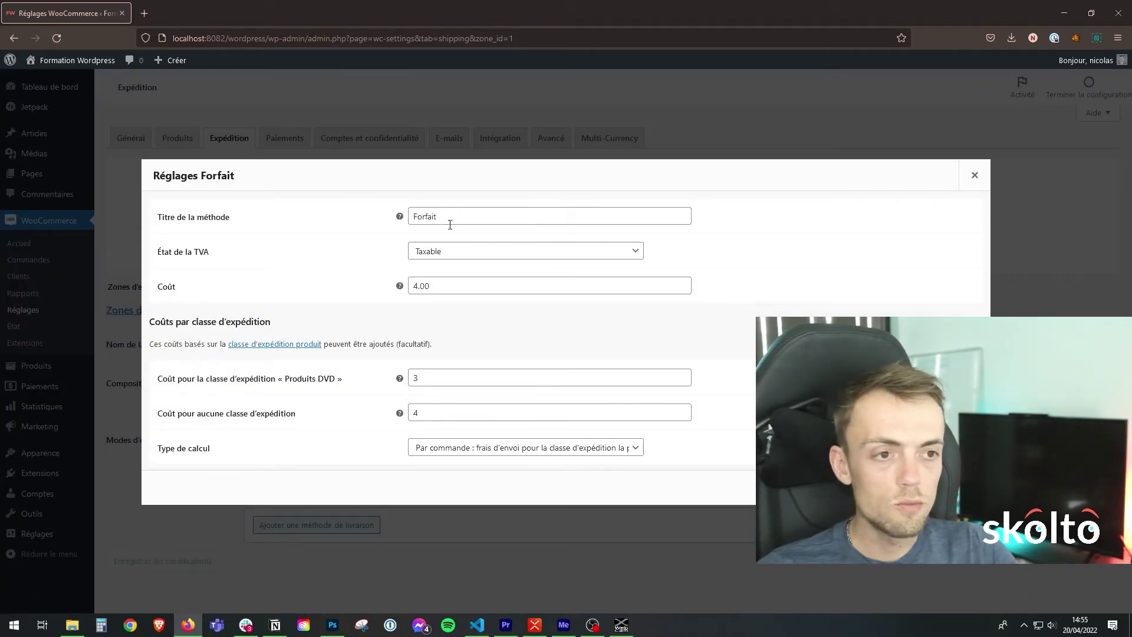
double_click(450, 225)
text(Livrais)
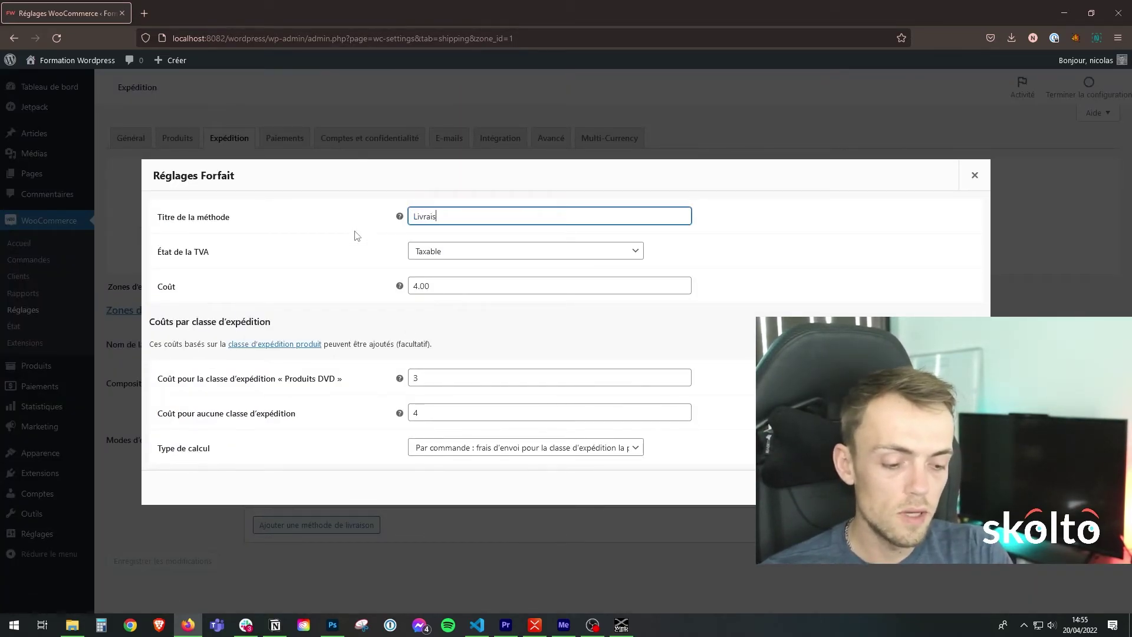
text(on Colissimo)
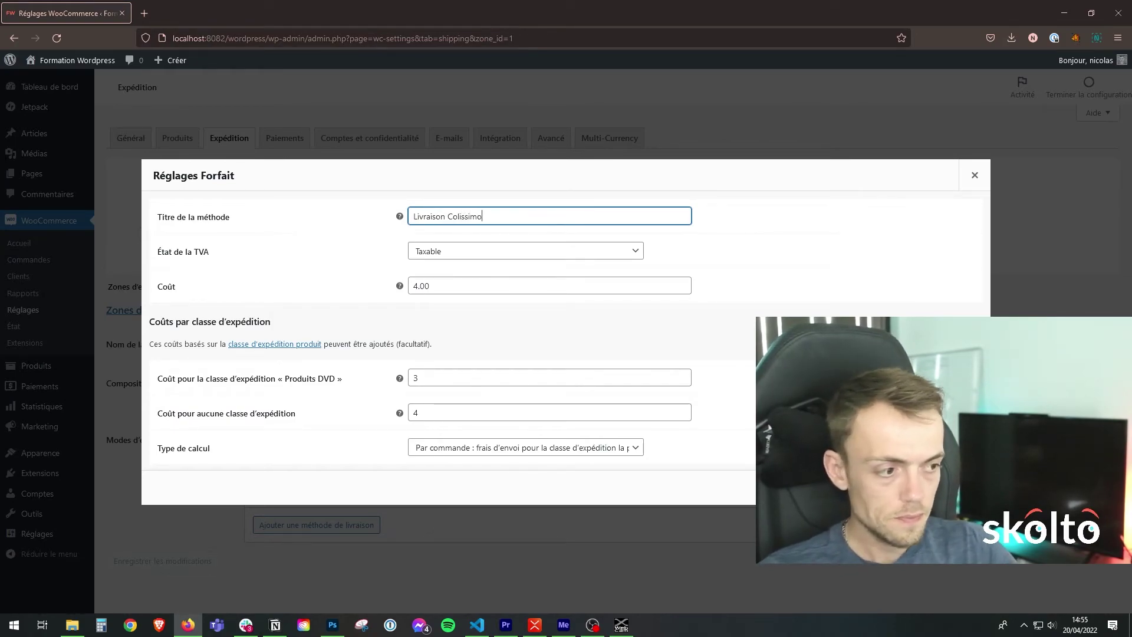
key(Return)
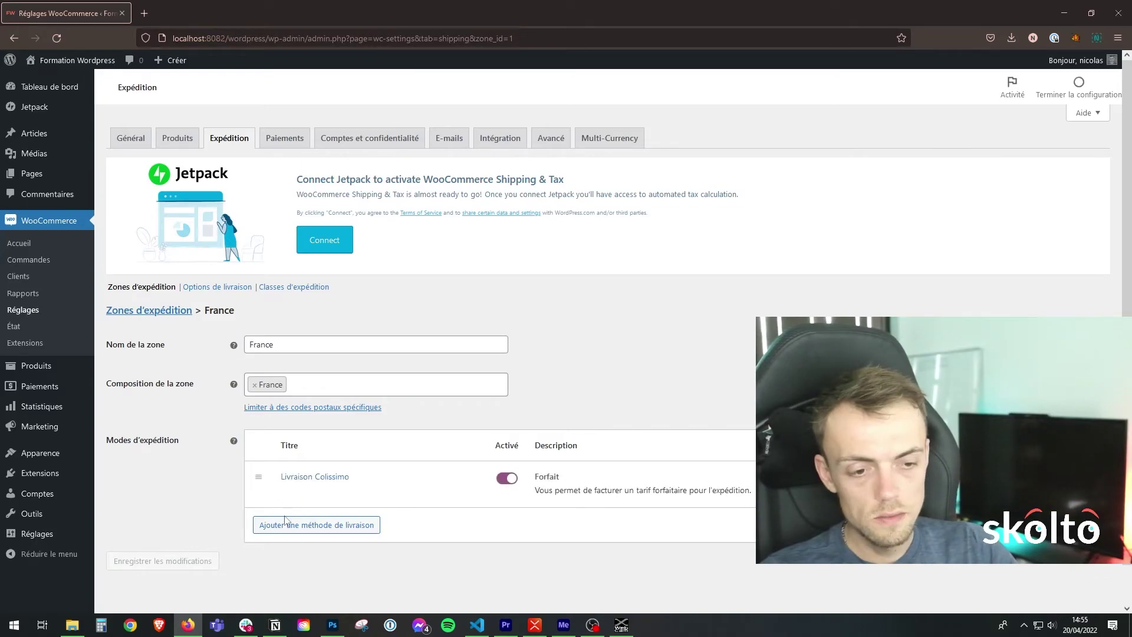
Step: Add a "Livraison gratuite" shipping method to the France zone
click(318, 526)
click(354, 339)
click(416, 371)
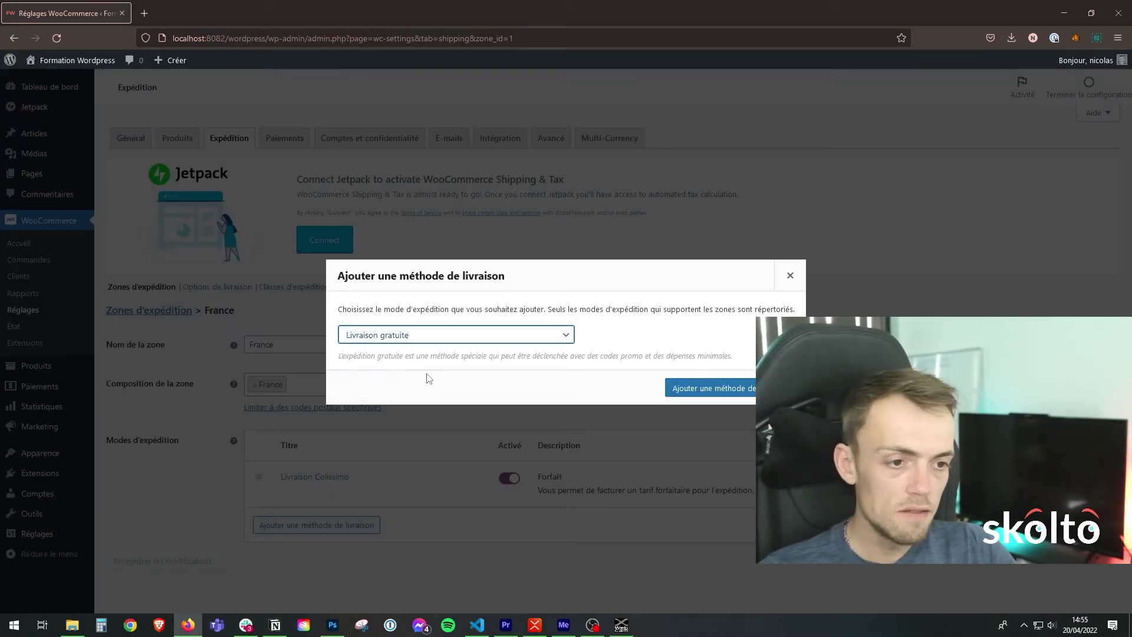
click(732, 394)
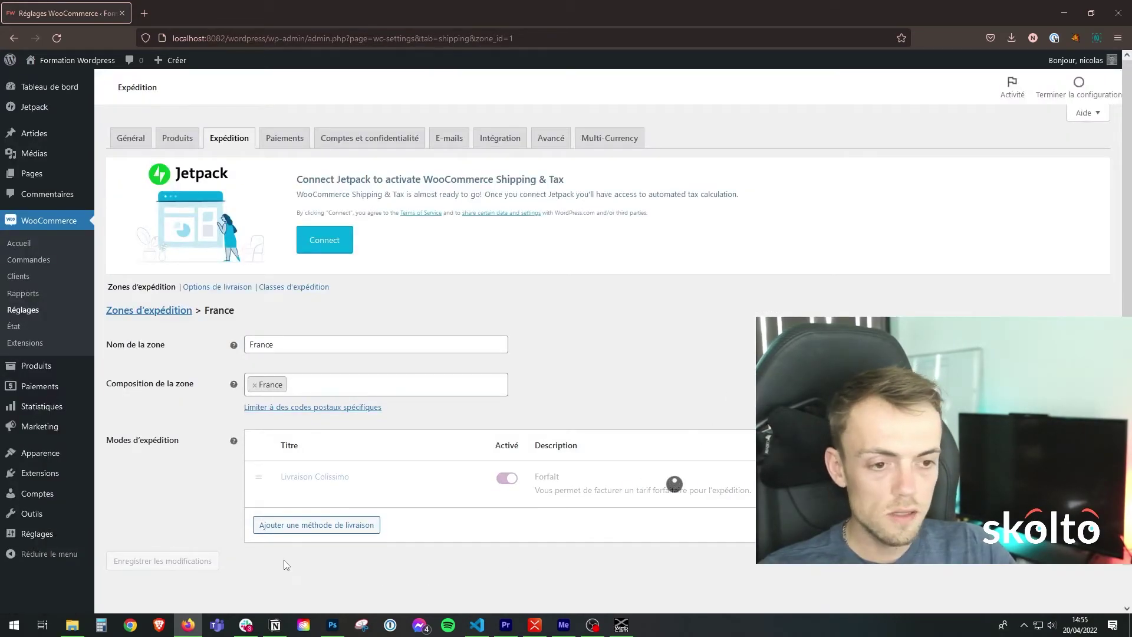
Step: Make Livraison gratuite require "Un montant minimum de commande OU un code promo", with a minimum order amount of 50
click(294, 537)
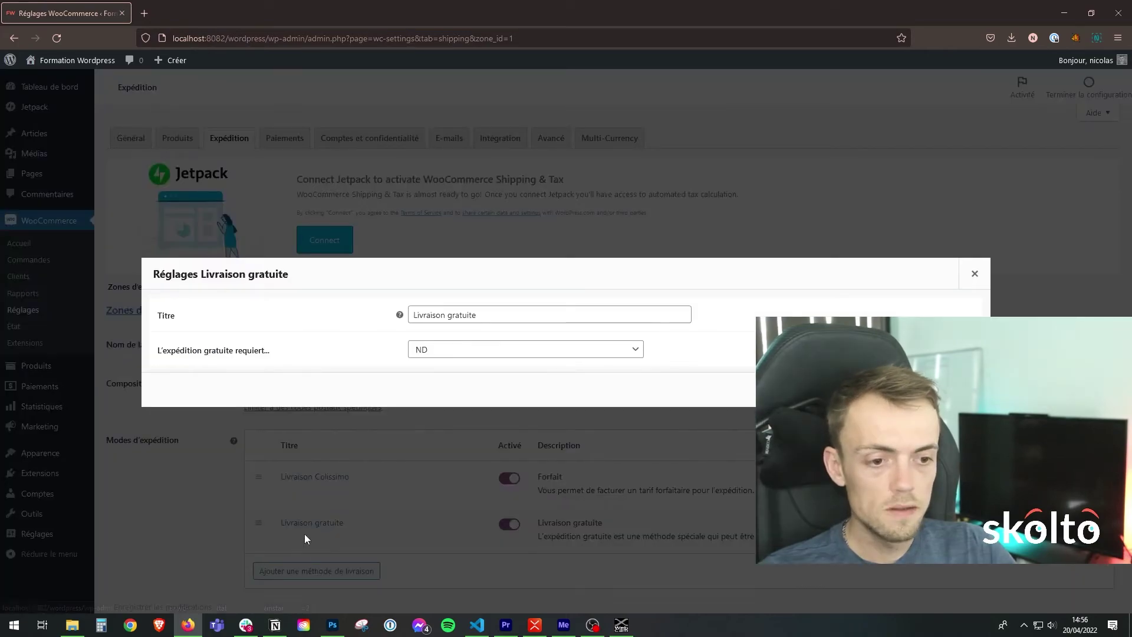
click(453, 351)
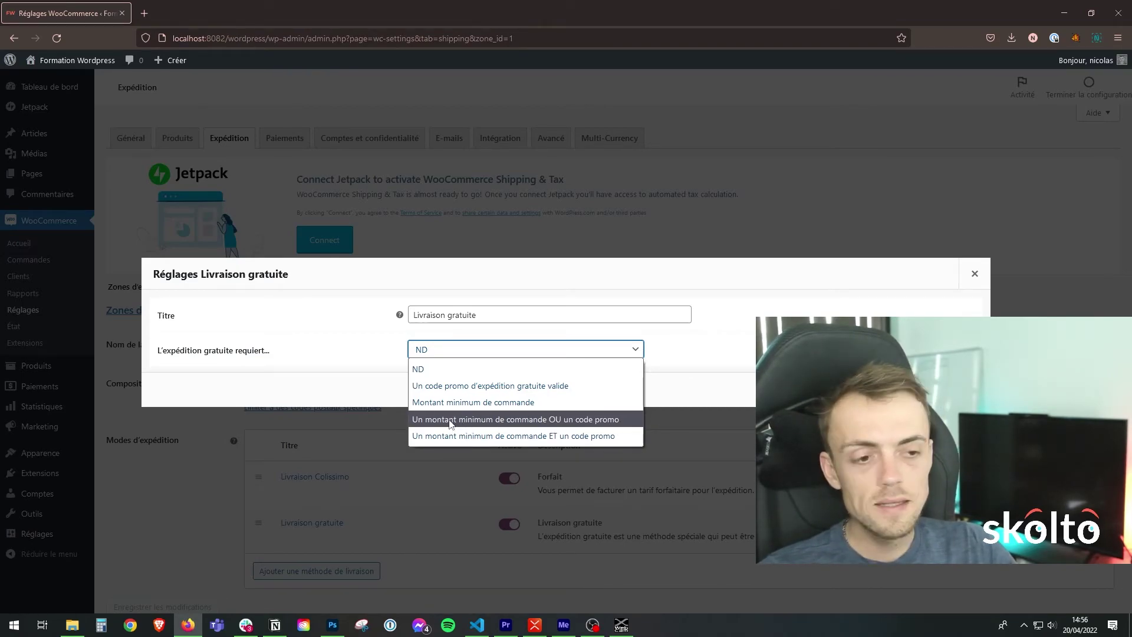
click(431, 420)
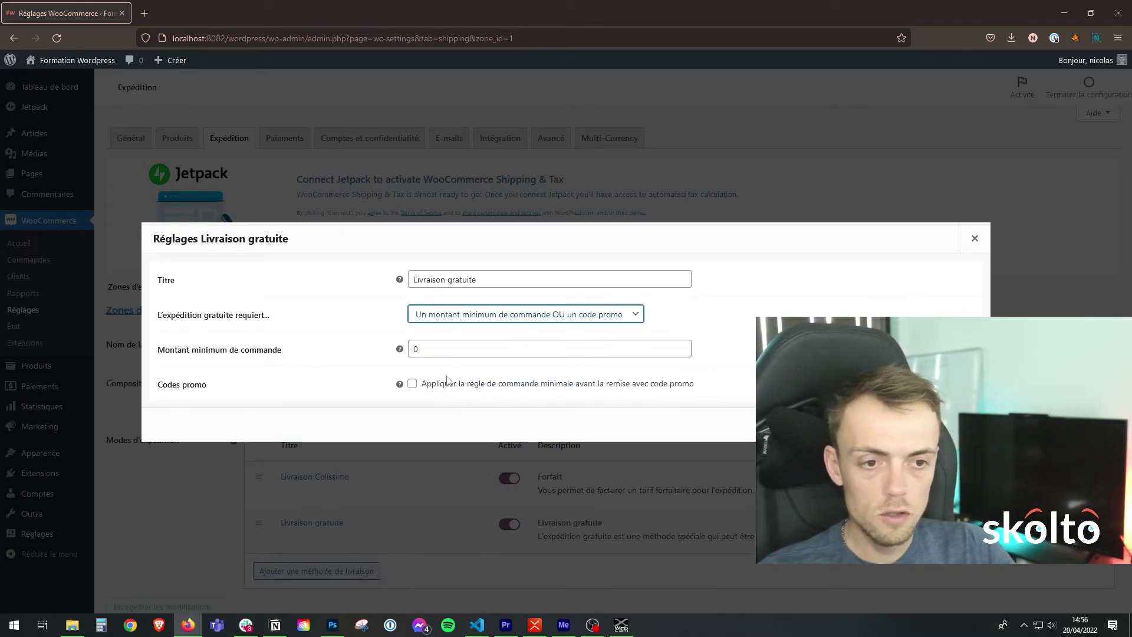
key(Tab)
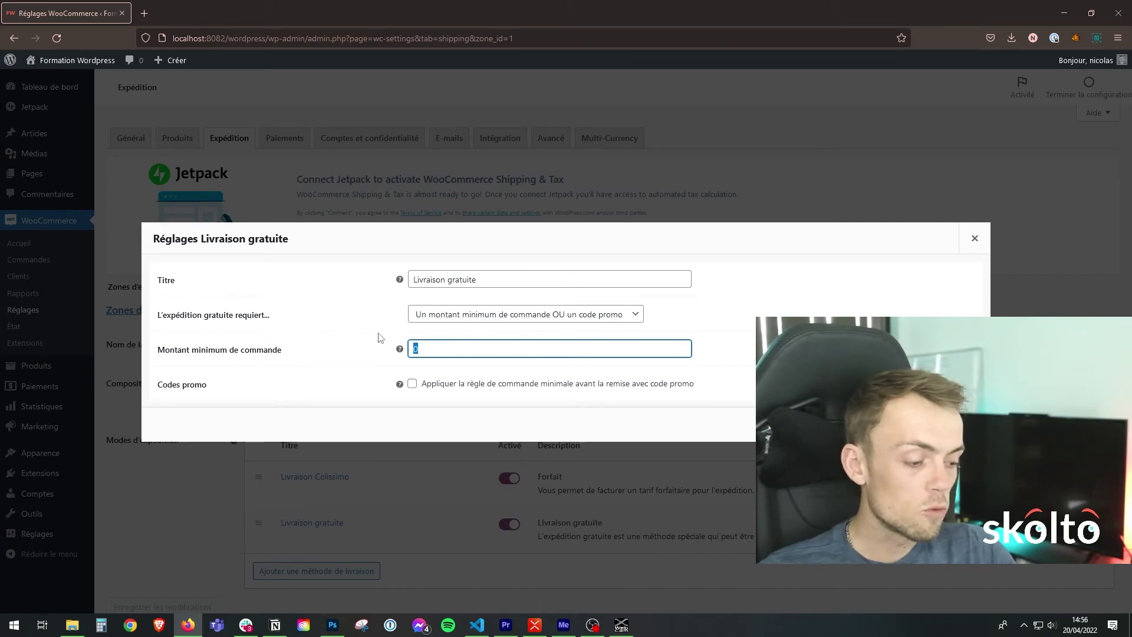
text(5)
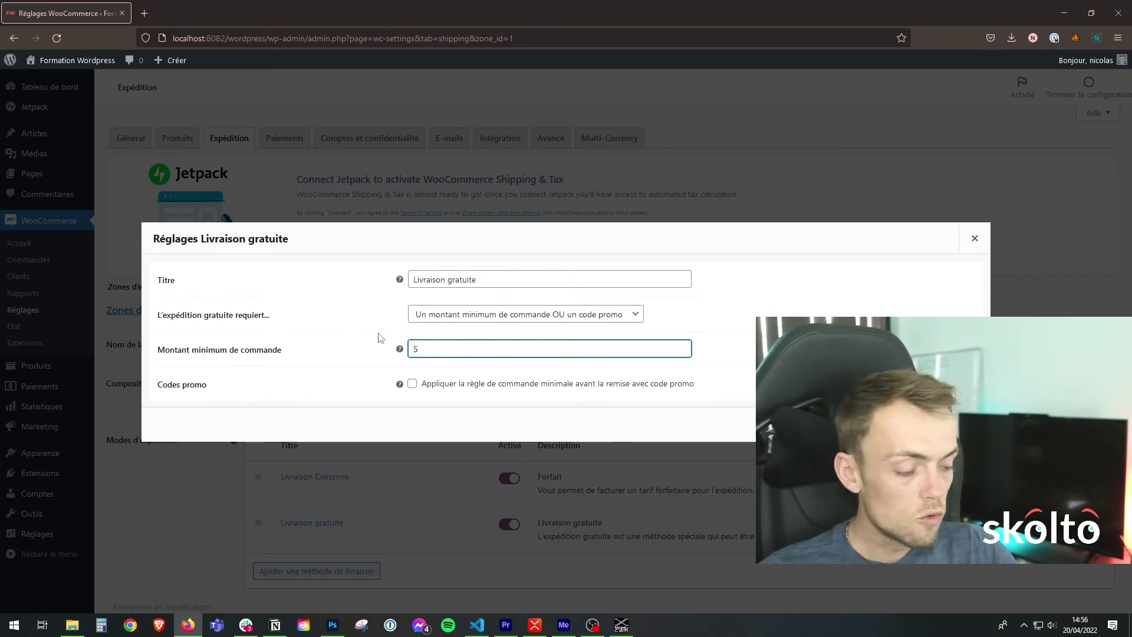
text(0)
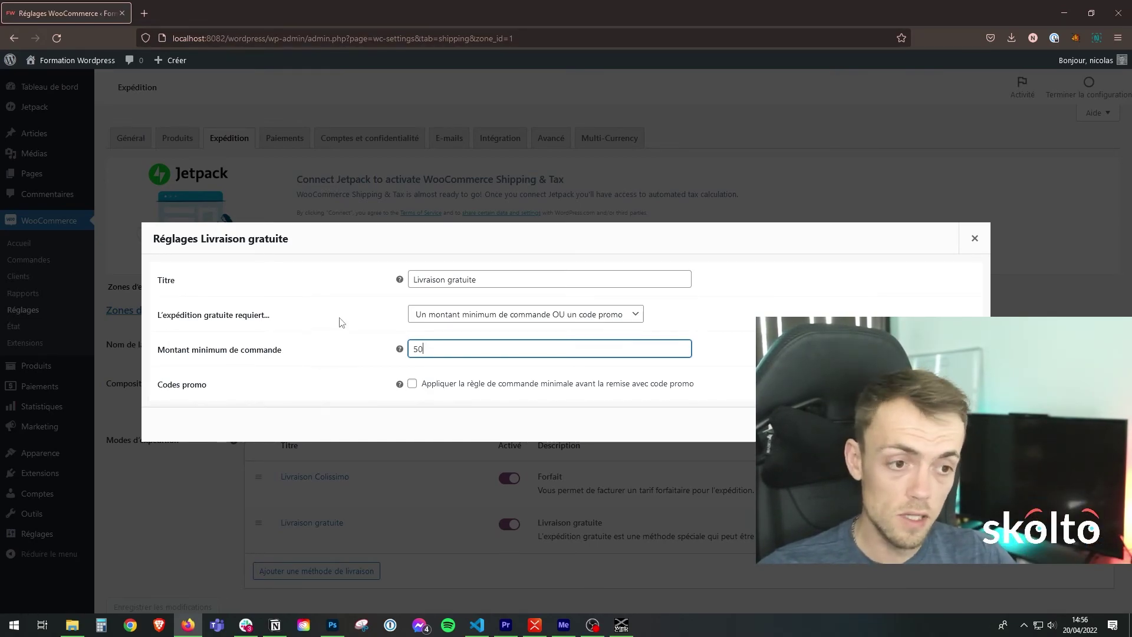
double_click(460, 349)
click(481, 372)
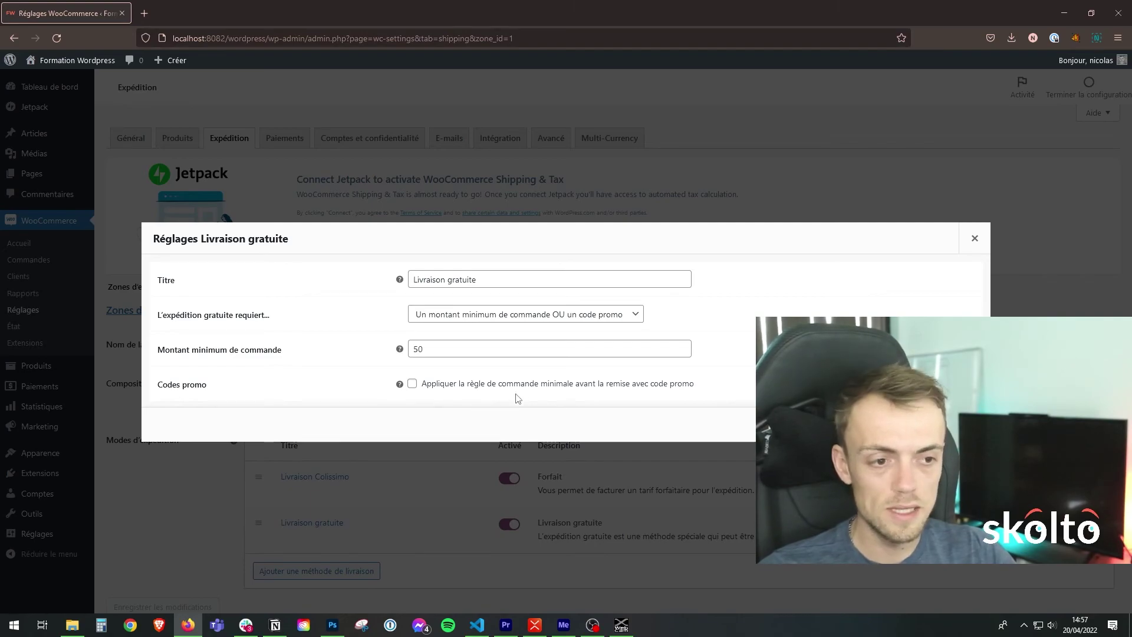
Step: Switch the rule applying the minimum order before the promo code discount on and off again, and save the Livraison gratuite settings
click(530, 390)
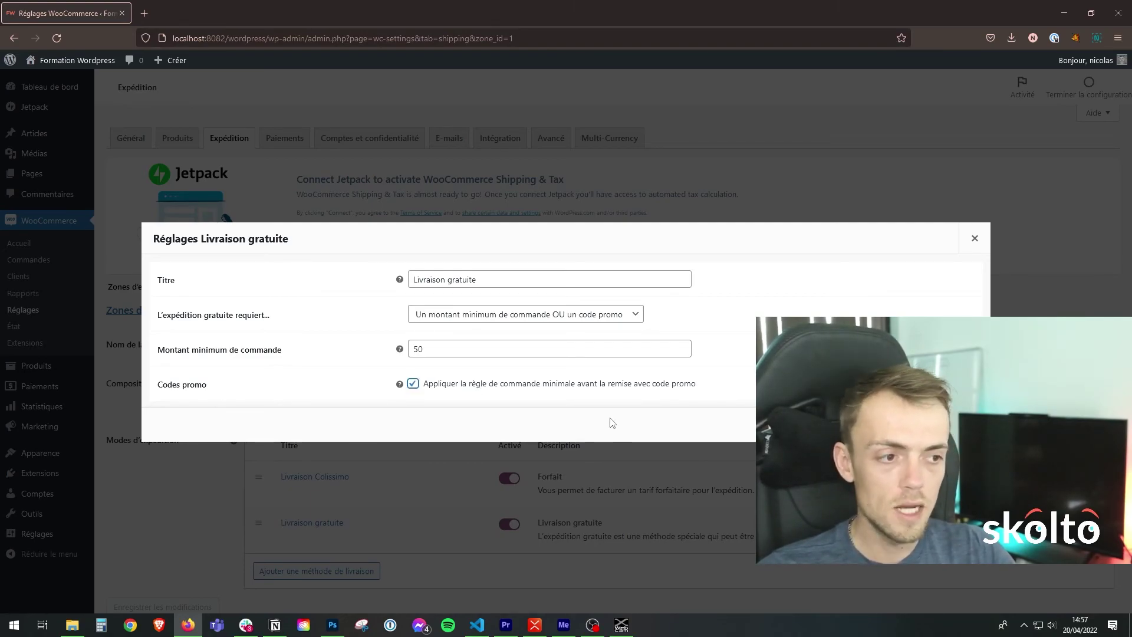
click(490, 384)
click(926, 424)
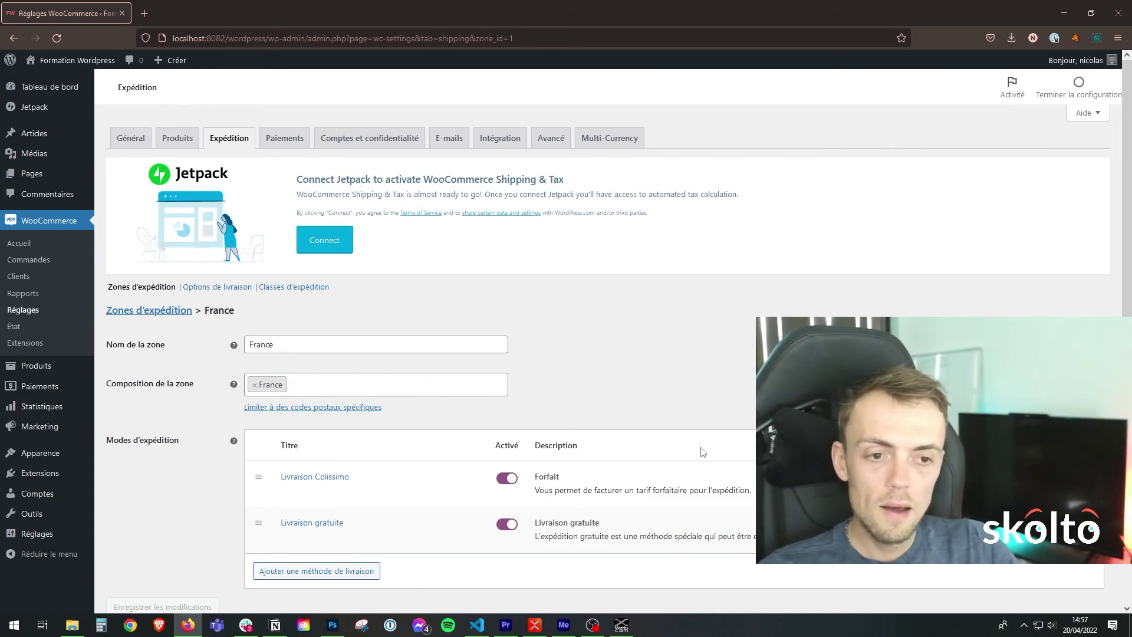
scroll(648, 472, down, 1)
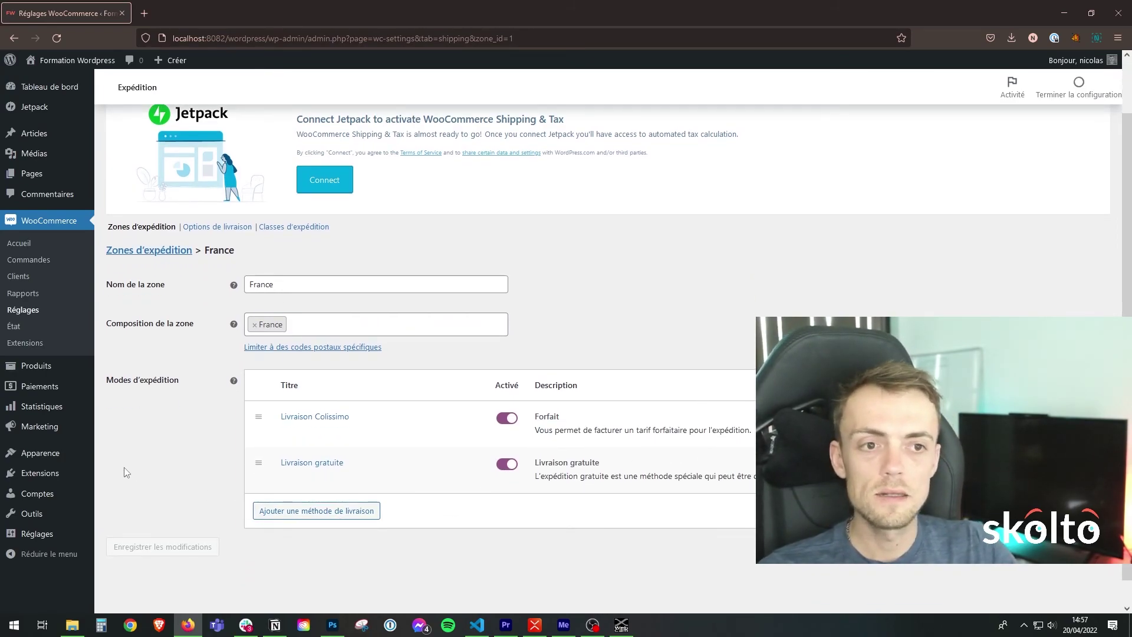
scroll(151, 457, up, 2)
scroll(147, 464, down, 2)
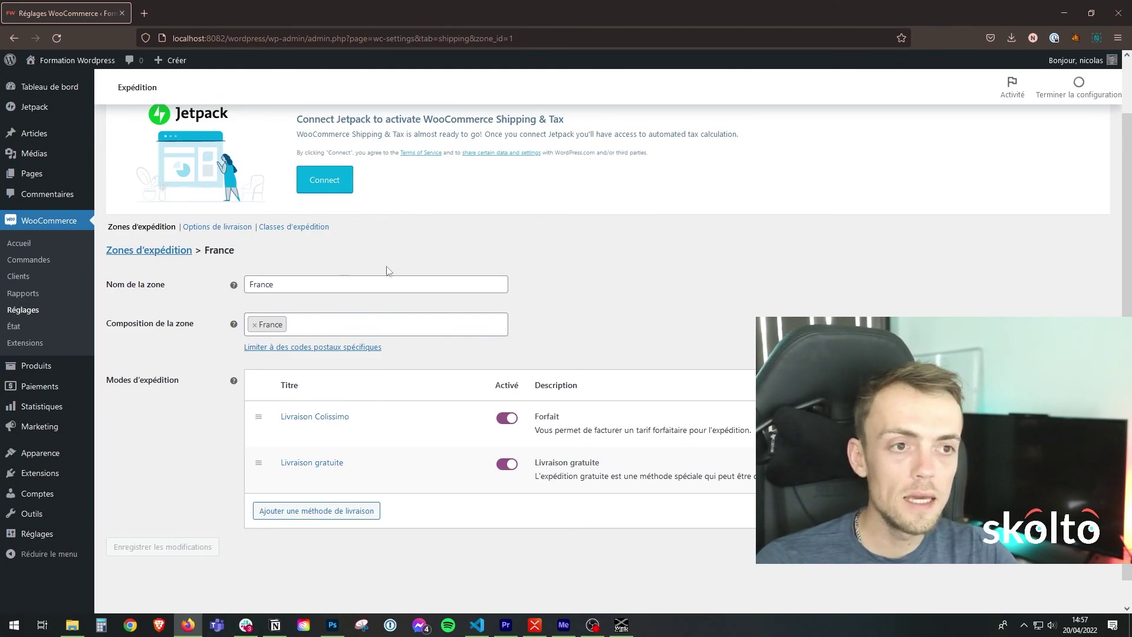
scroll(383, 269, up, 1)
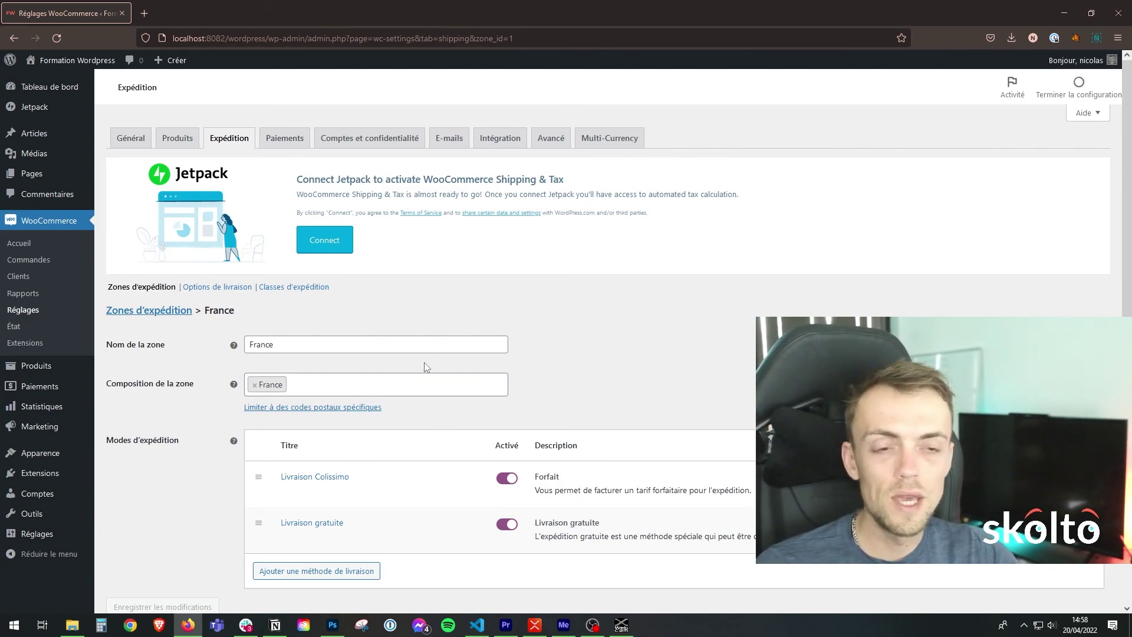
scroll(423, 367, down, 1)
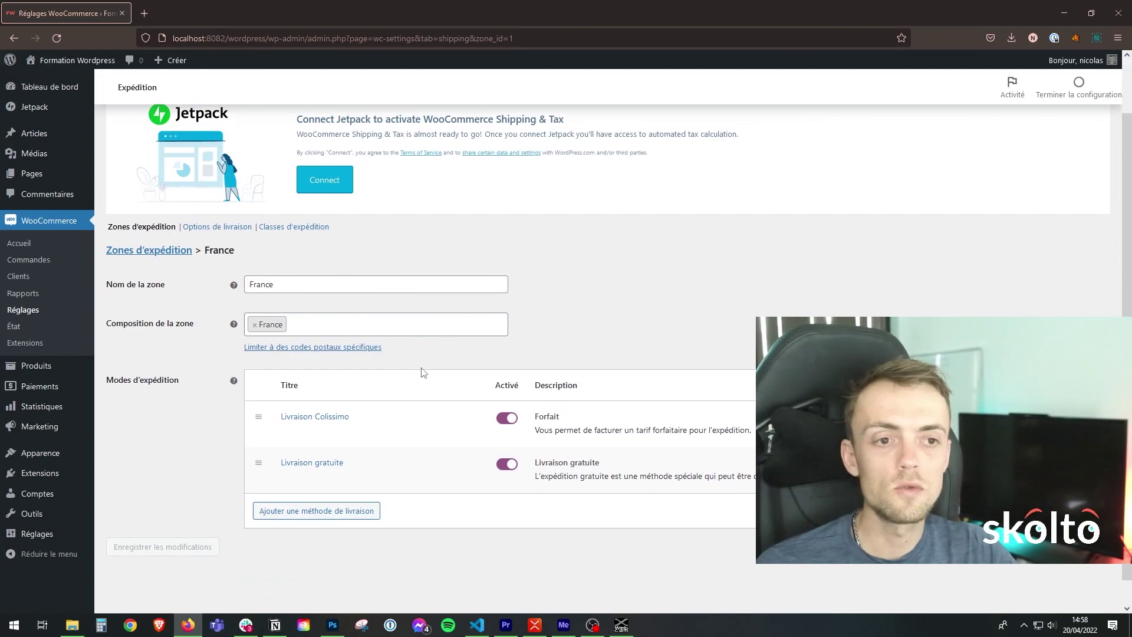